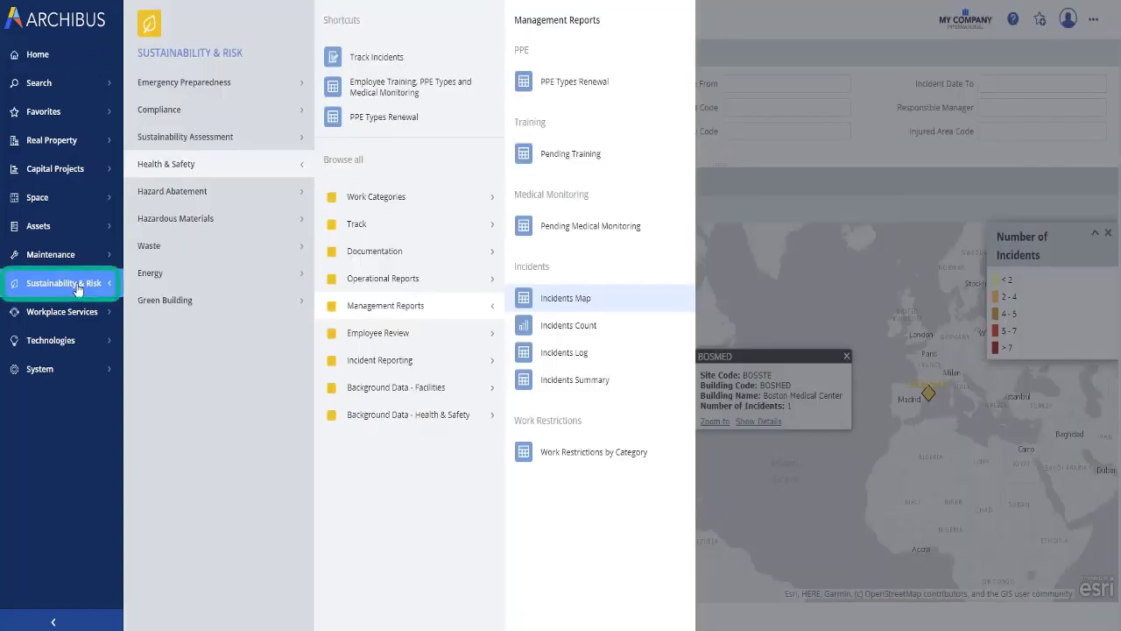
Open COVID-19 incident 27 in Track Incidents and select its responsible manager.
{"action": "left_click", "coordinate": [363, 58]}
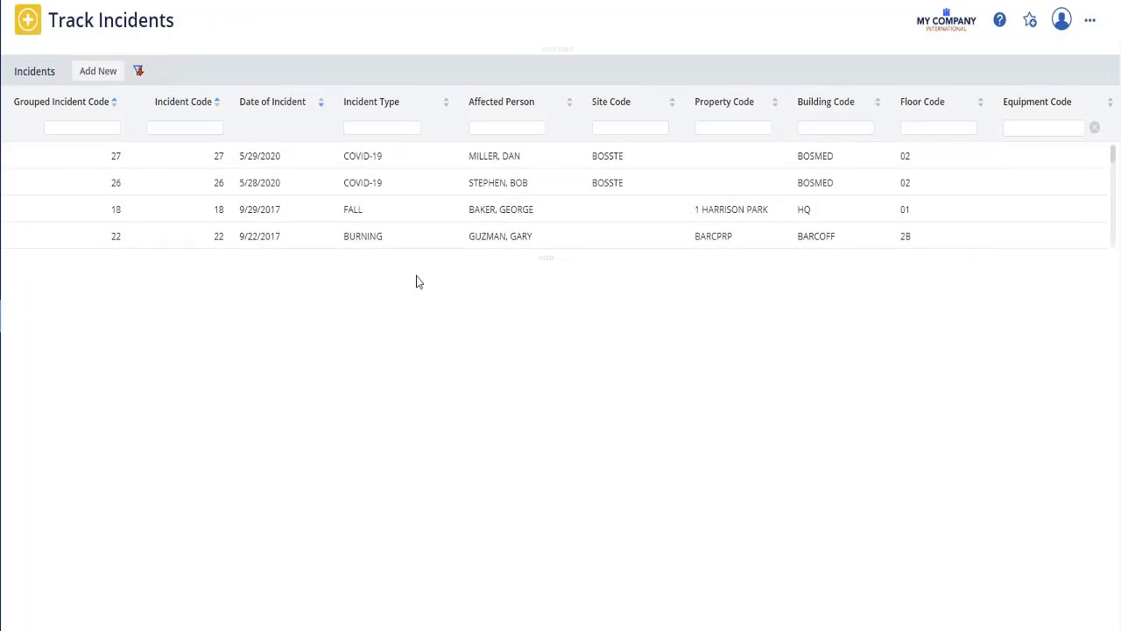
{"action": "left_click", "coordinate": [493, 166]}
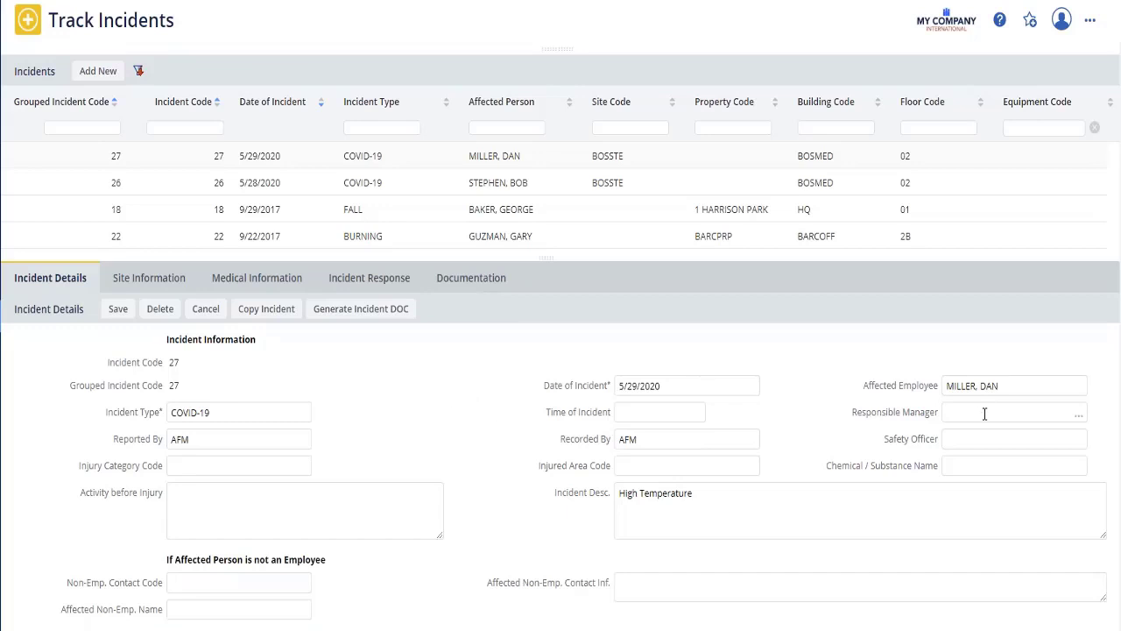
{"action": "left_click", "coordinate": [1083, 422]}
{"action": "left_click", "coordinate": [302, 281]}
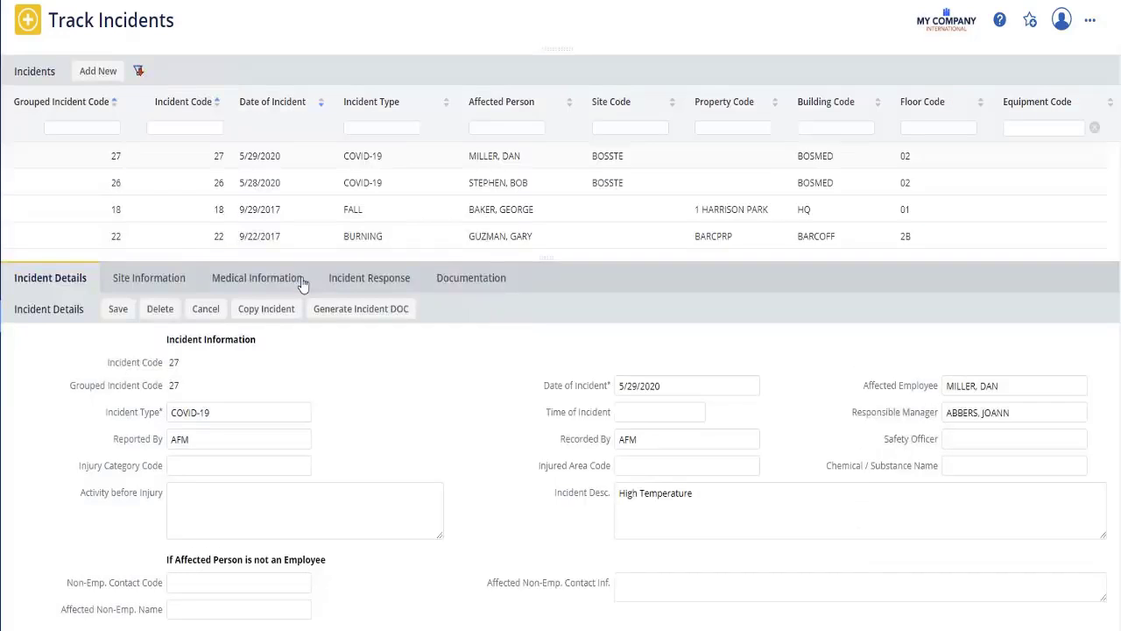
Set the time of incident to 10:05 AM and the injury category code to OTHER.
{"action": "left_click", "coordinate": [654, 410]}
{"action": "type", "text": "10:05 am"}
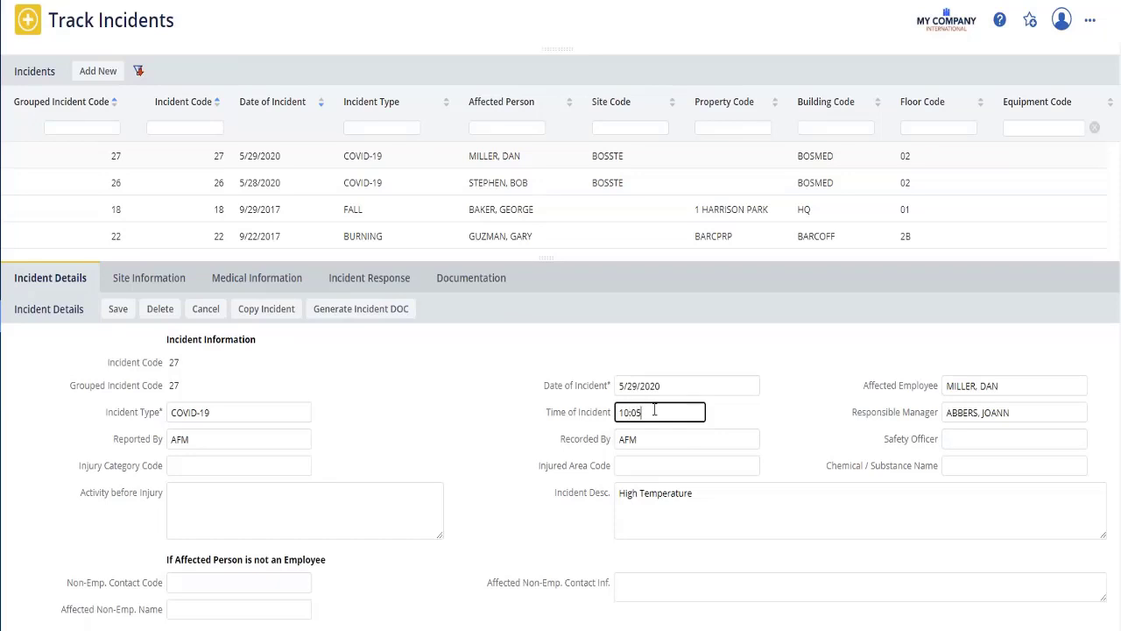
{"action": "left_click", "coordinate": [666, 443]}
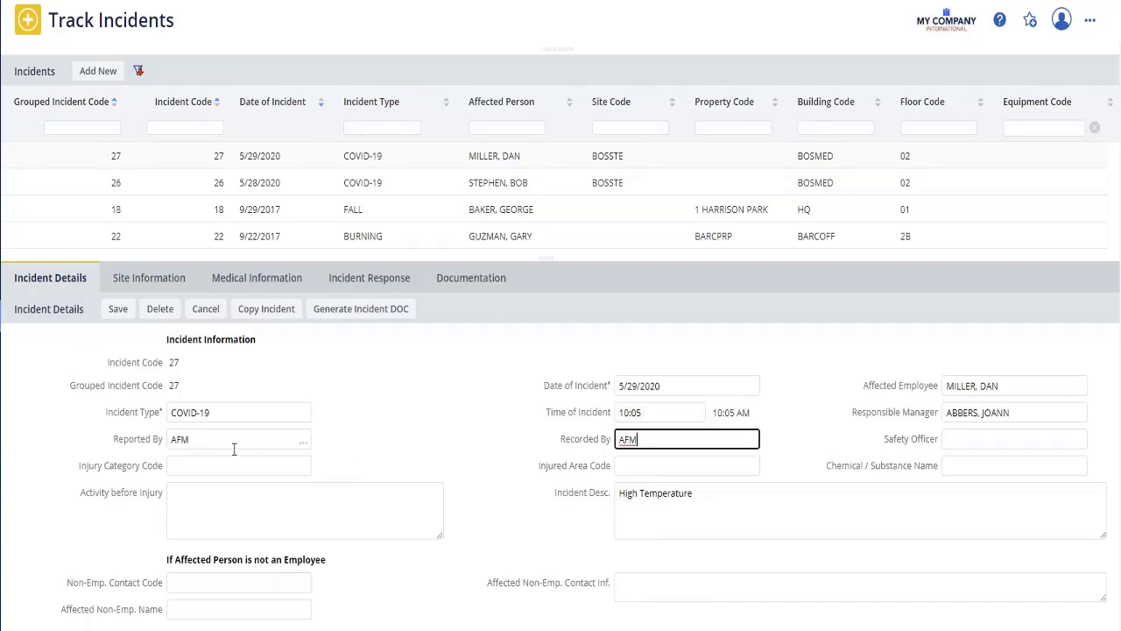
{"action": "left_click", "coordinate": [303, 465]}
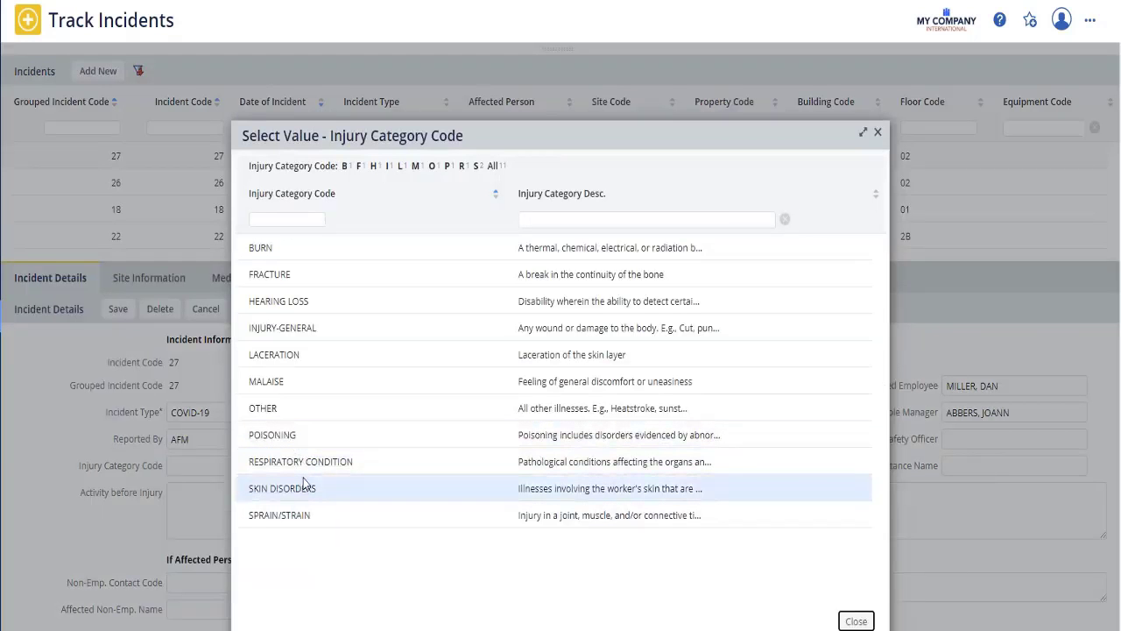
{"action": "left_click", "coordinate": [263, 409]}
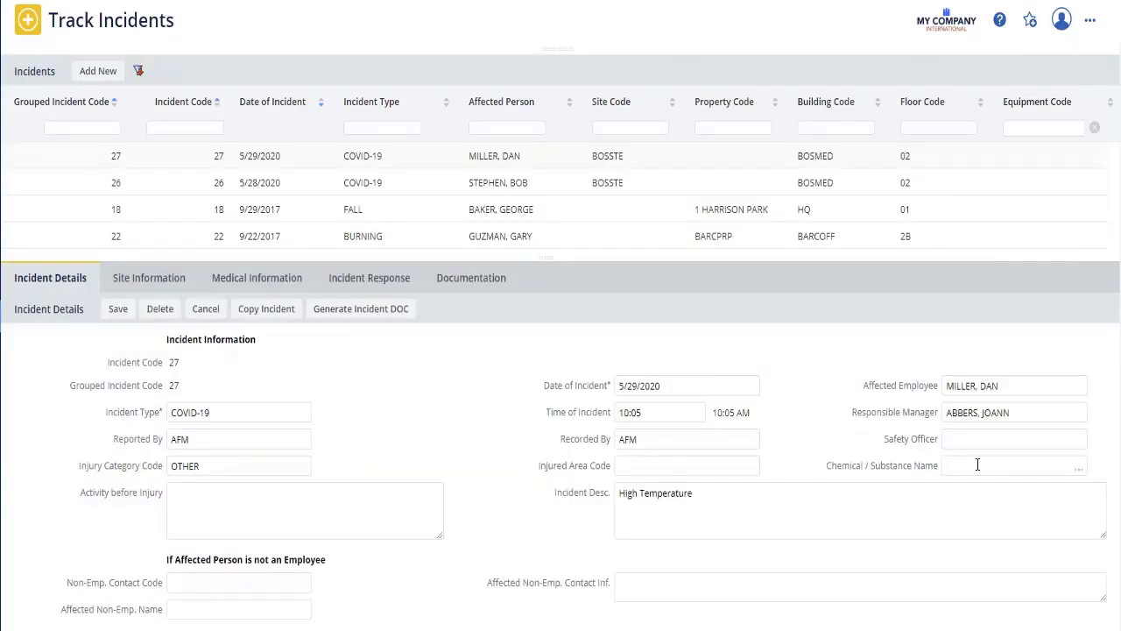
Enter "Desk Work" as the activity before injury and save the incident details.
{"action": "left_click", "coordinate": [198, 493]}
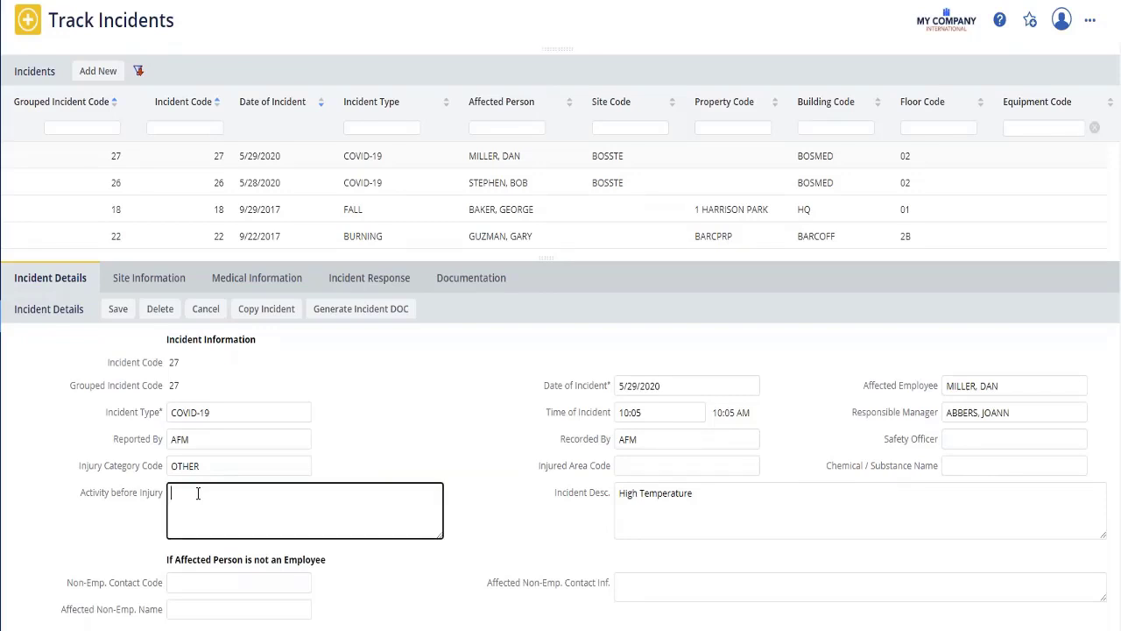
{"action": "type", "text": "Desk Work"}
{"action": "left_click", "coordinate": [118, 312]}
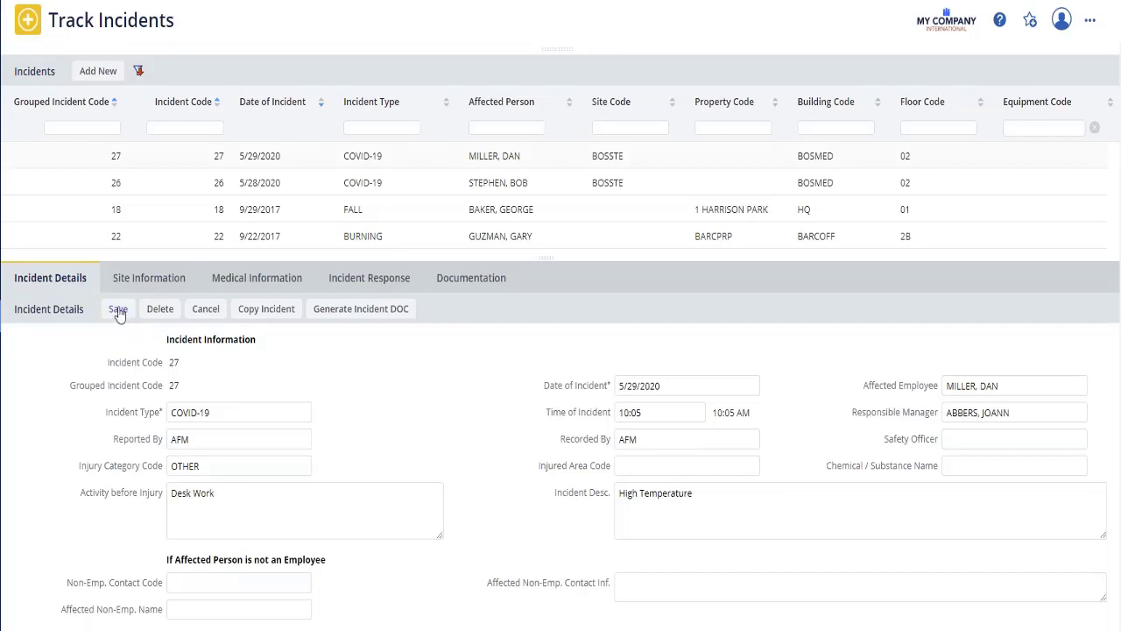
Open the floor drawing from the incident's site information and place a Cloud markup over the upper-left rooms of the lower wing.
{"action": "left_click", "coordinate": [151, 281]}
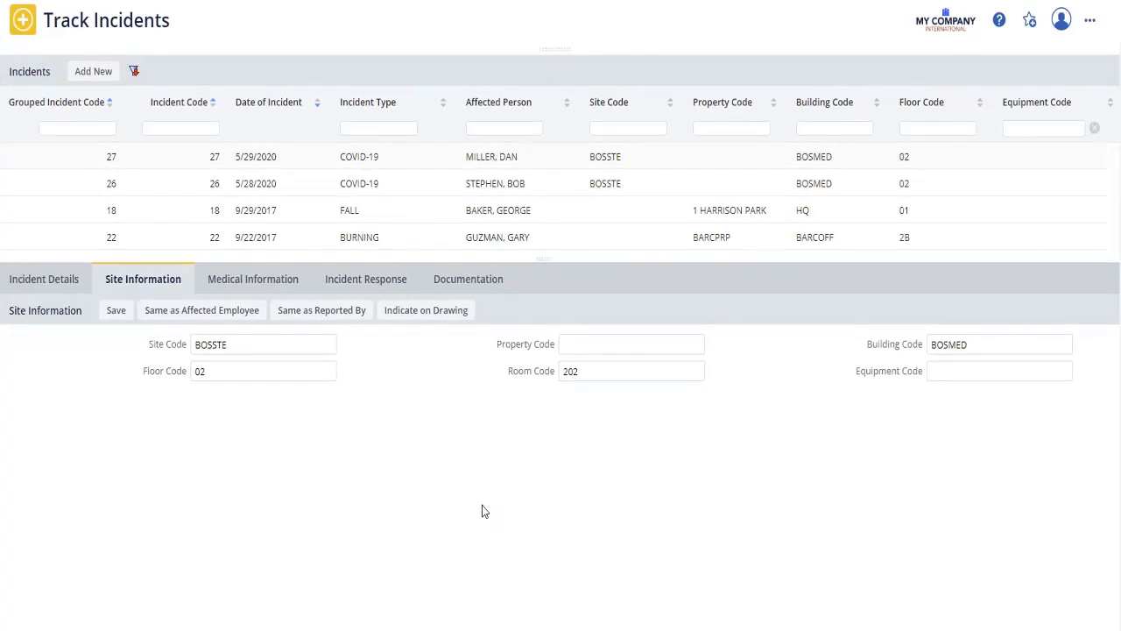
{"action": "left_click", "coordinate": [423, 312]}
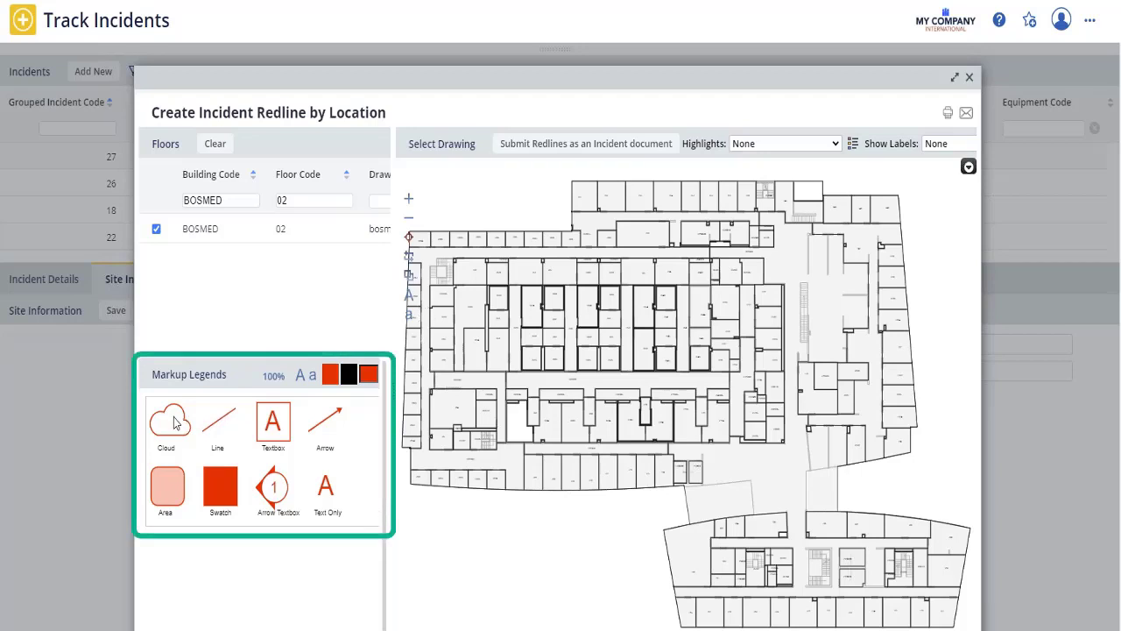
{"action": "left_click_drag", "start_coordinate": [174, 423], "coordinate": [689, 512]}
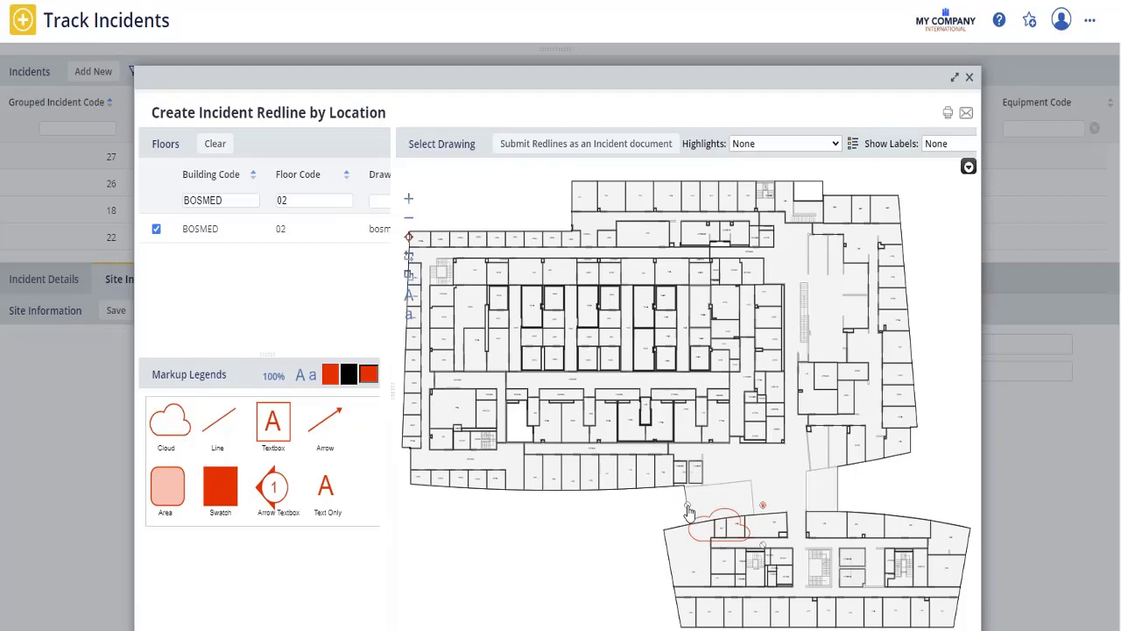
Submit the redline as an incident document with the description "This area needs disinfecting." and close the drawing.
{"action": "left_click", "coordinate": [578, 145]}
{"action": "left_click", "coordinate": [704, 412]}
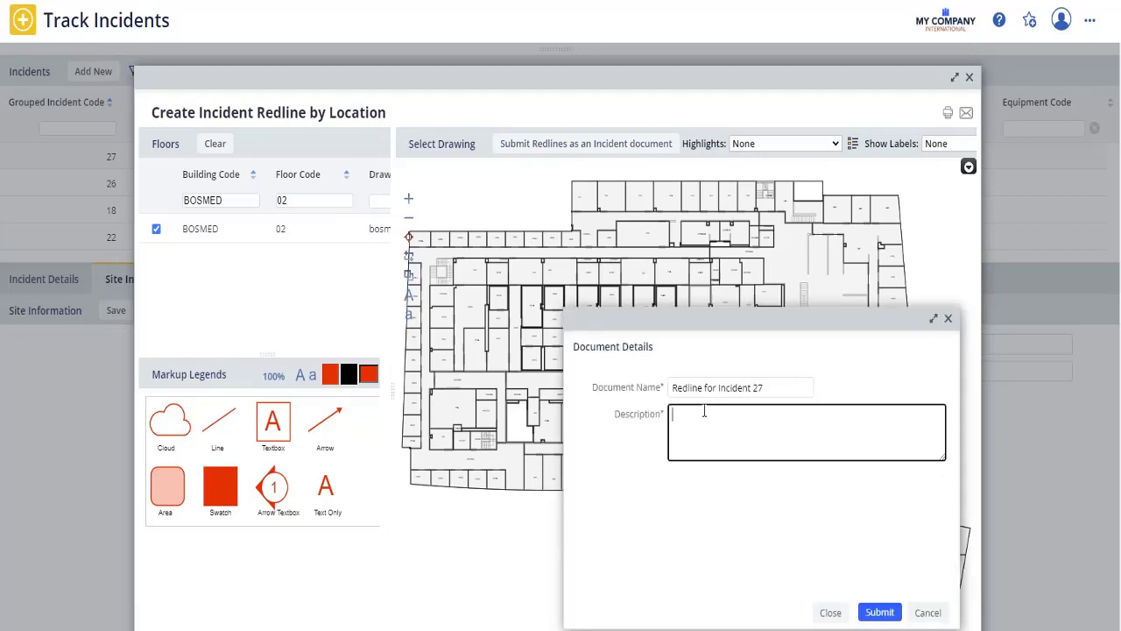
{"action": "type", "text": "This are"}
{"action": "type", "text": "a needs disim"}
{"action": "type", "text": "fecting."}
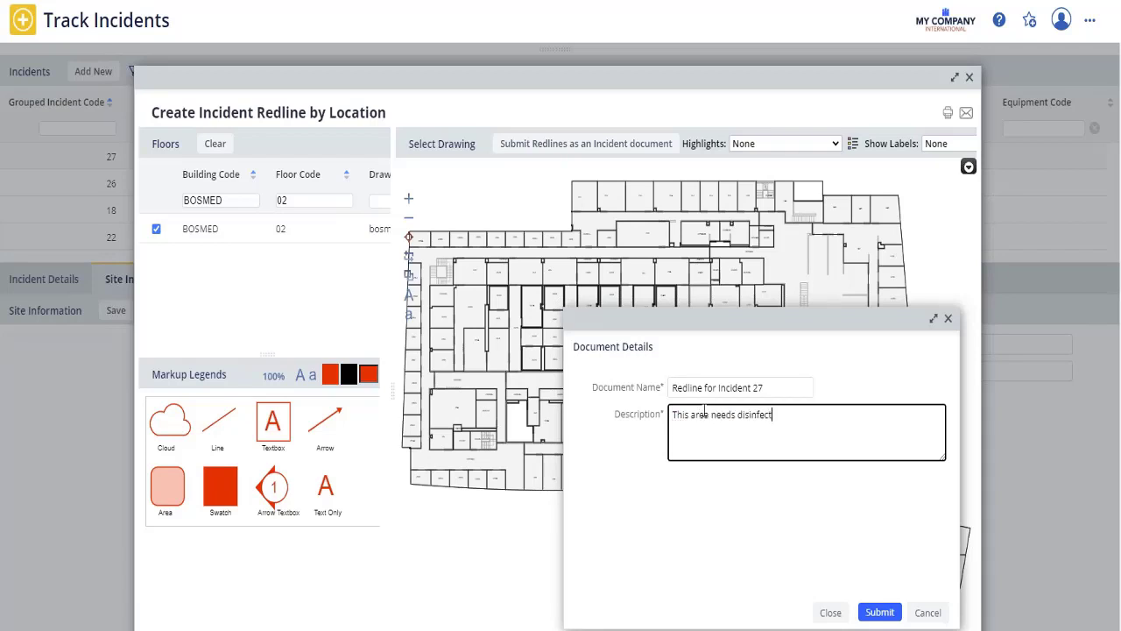
{"action": "left_click", "coordinate": [878, 613]}
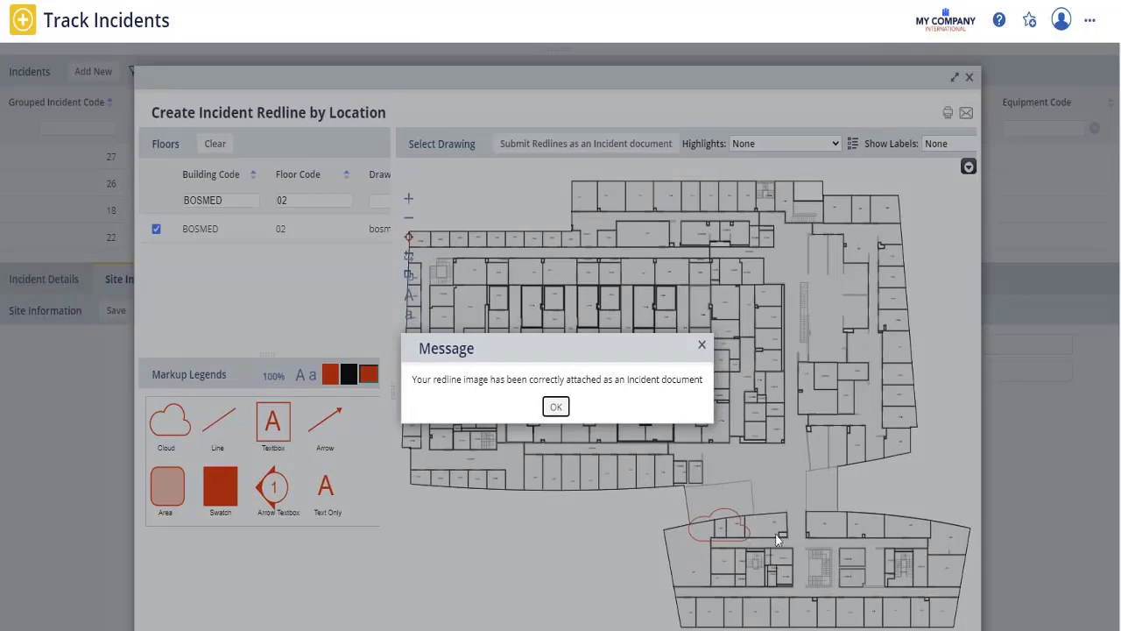
{"action": "left_click", "coordinate": [555, 405]}
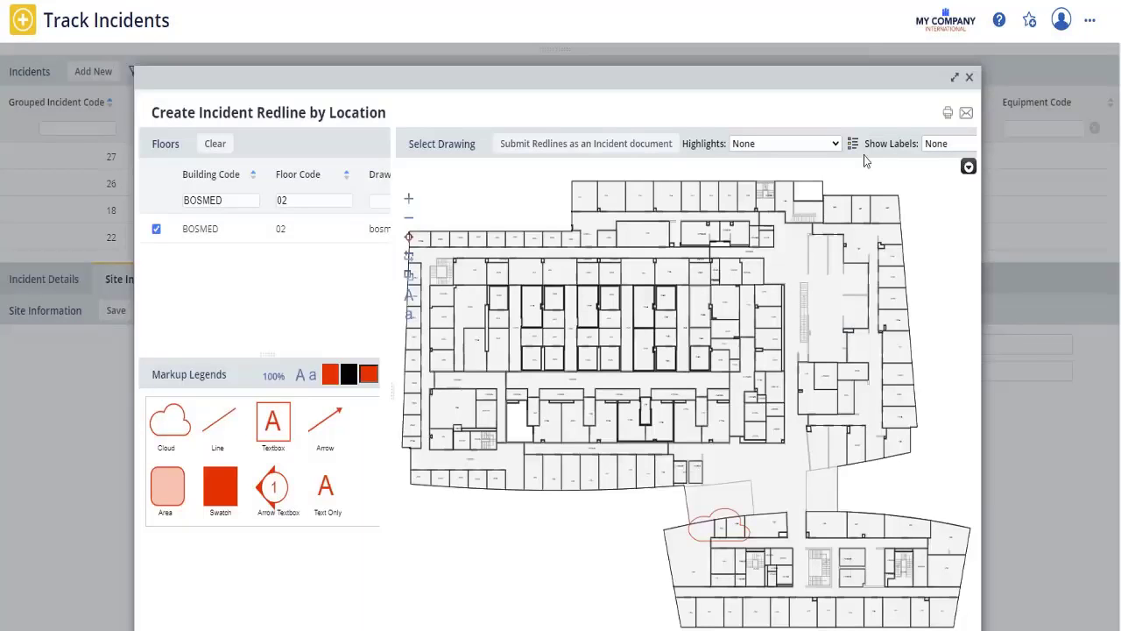
{"action": "left_click", "coordinate": [970, 79]}
In the incident's medical information, set both emergency room treatment required and hospitalized to Yes.
{"action": "left_click", "coordinate": [271, 281]}
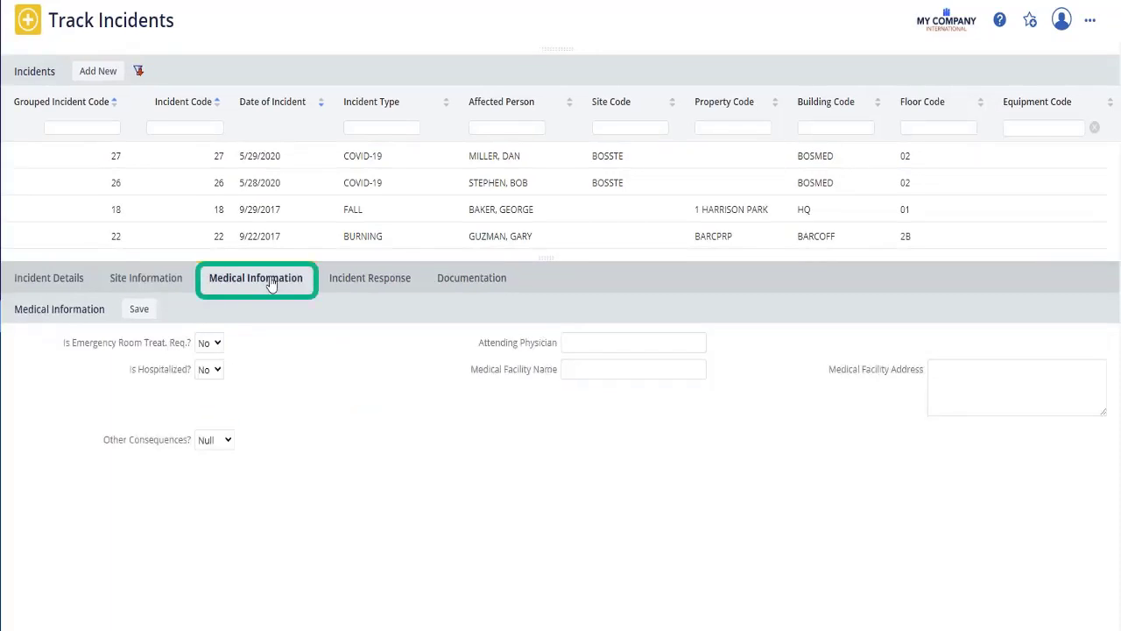
{"action": "left_click", "coordinate": [219, 343]}
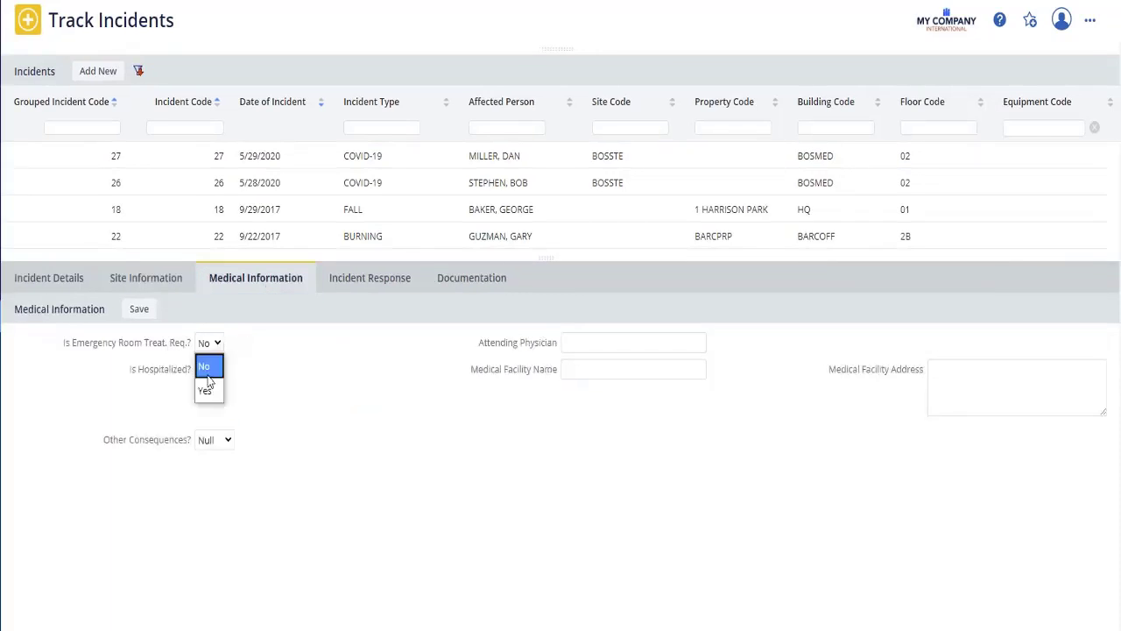
{"action": "left_click", "coordinate": [207, 397]}
{"action": "left_click", "coordinate": [218, 369]}
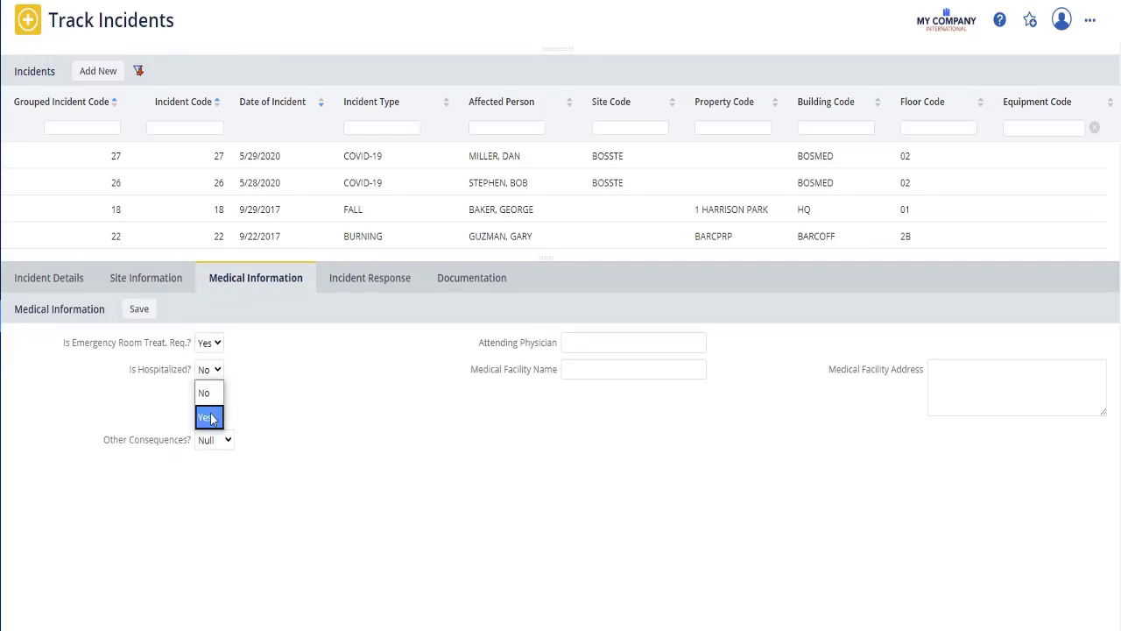
{"action": "left_click", "coordinate": [208, 414]}
Enter the attending physician's name and SF Regional as the medical facility name, and save the medical information.
{"action": "left_click", "coordinate": [587, 343]}
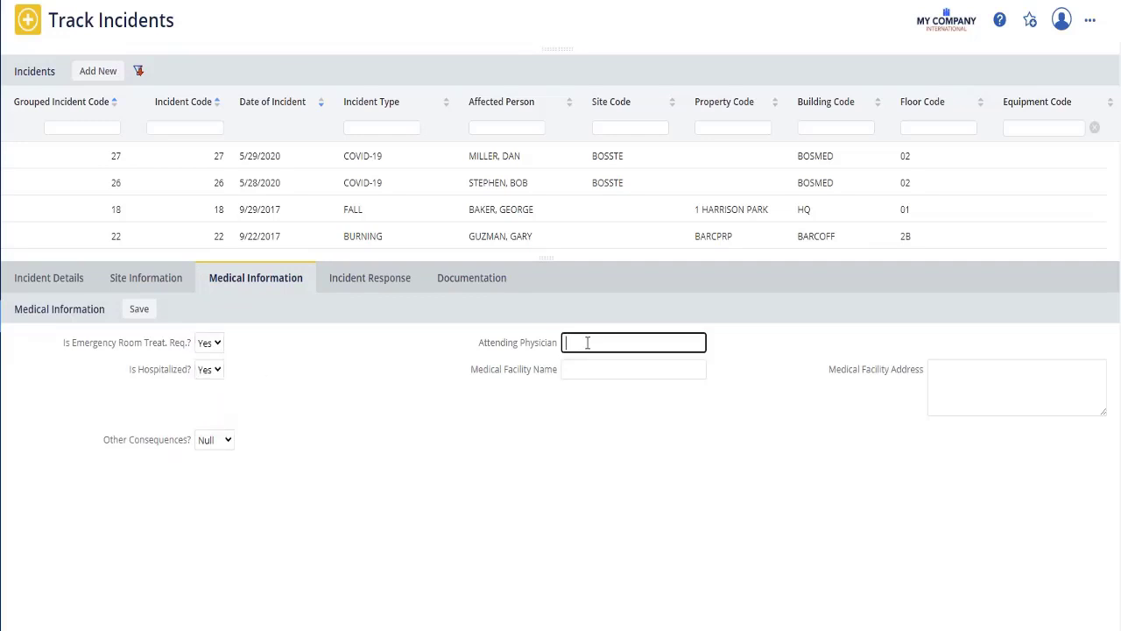
{"action": "type", "text": "Dr. Dran"}
{"action": "left_click", "coordinate": [586, 343]}
{"action": "type", "text": "u"}
{"action": "left_click", "coordinate": [596, 369]}
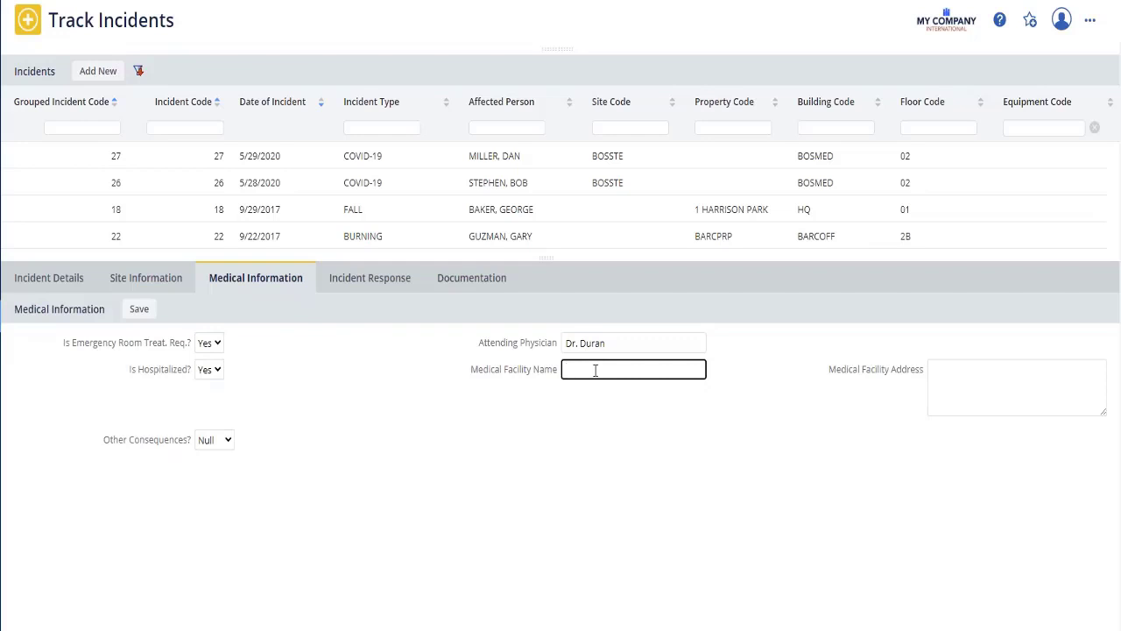
{"action": "type", "text": "SF Regional"}
{"action": "left_click", "coordinate": [968, 370]}
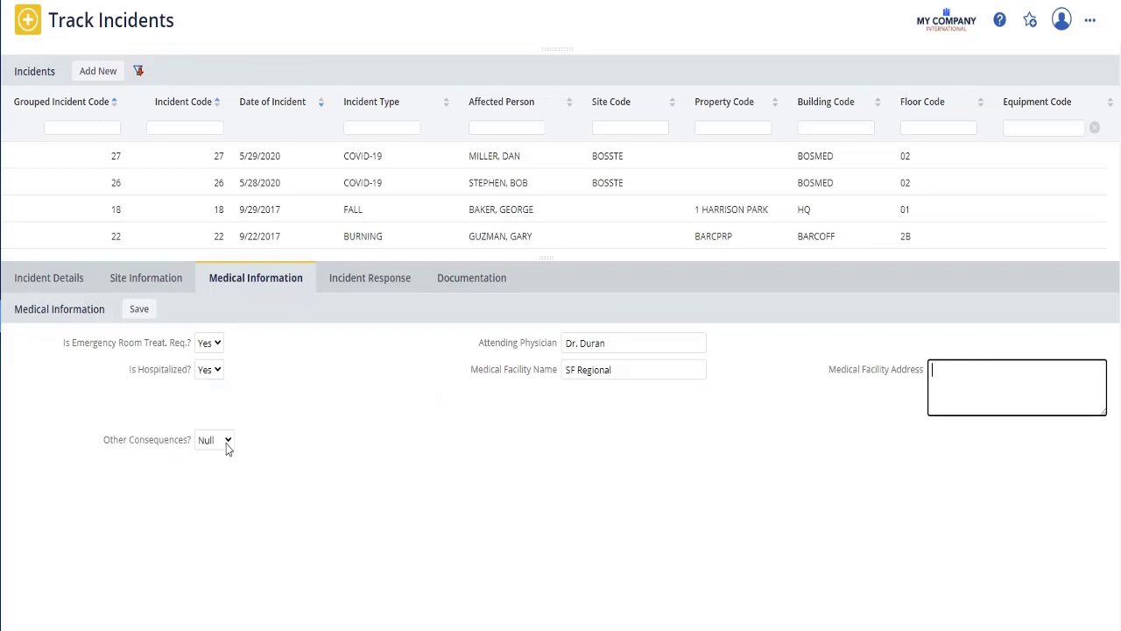
{"action": "left_click", "coordinate": [138, 313]}
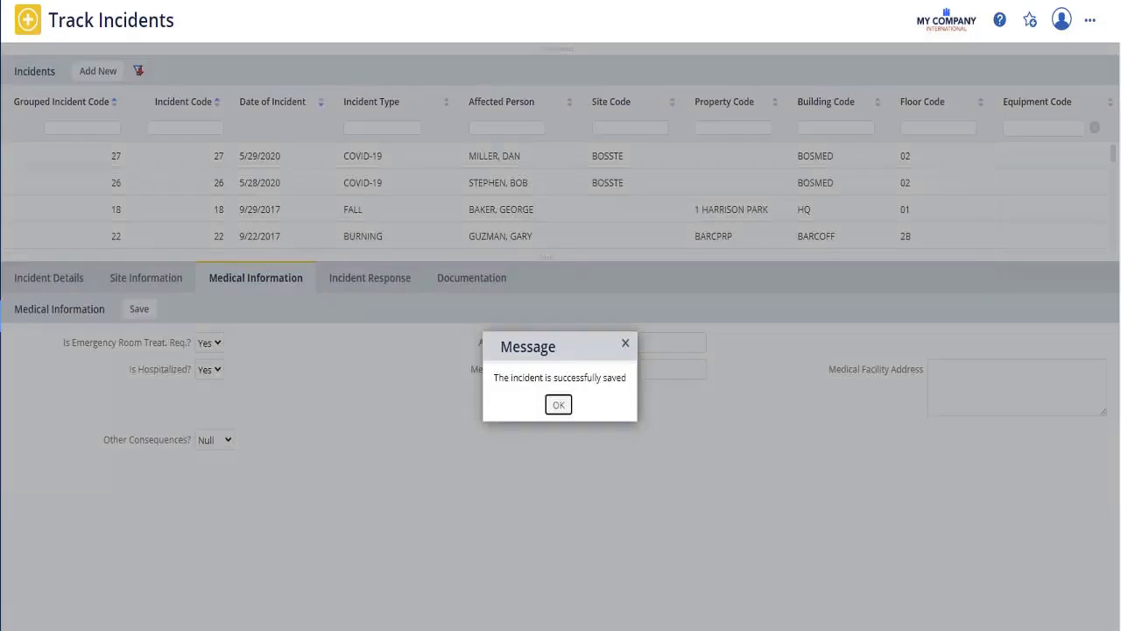
{"action": "left_click", "coordinate": [558, 407]}
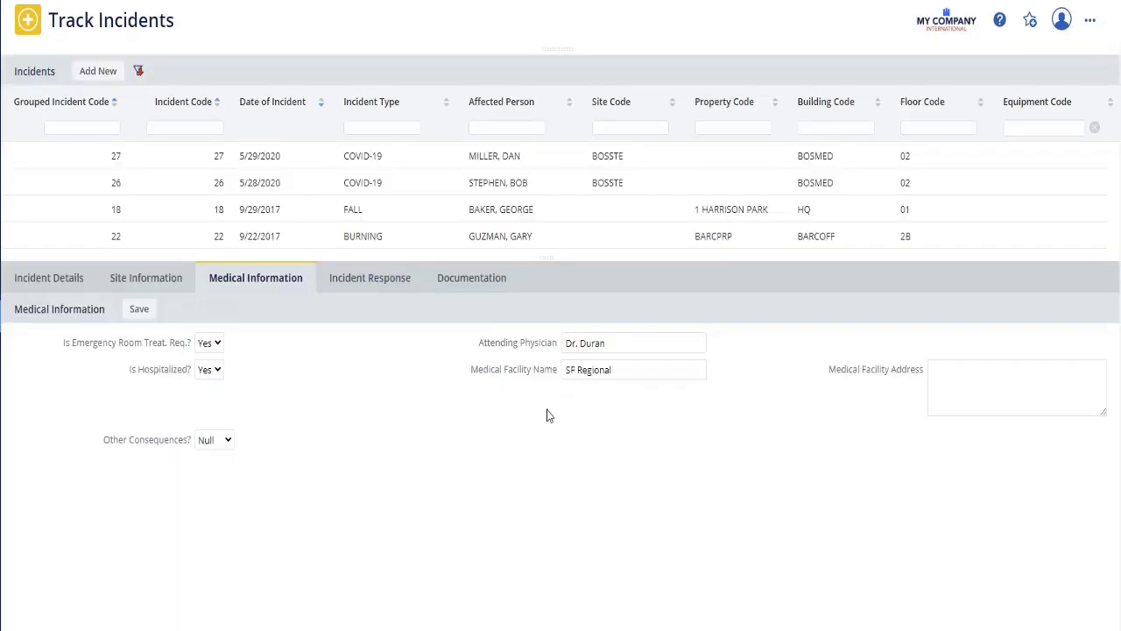
Set the root cause category code to UNKNOWN in the incident response.
{"action": "left_click", "coordinate": [359, 280]}
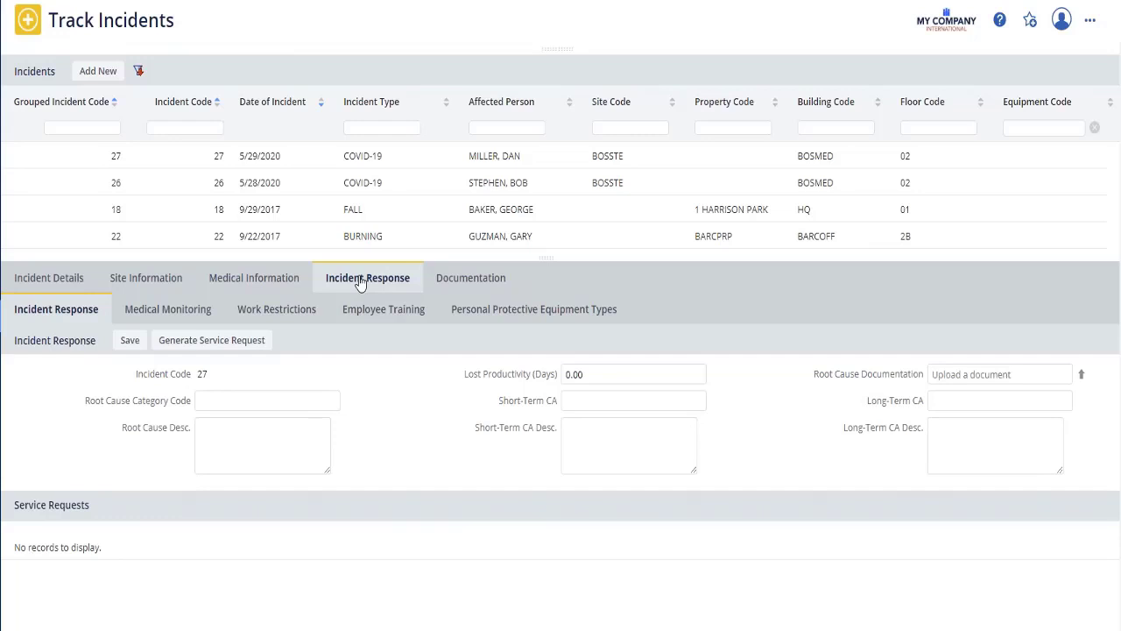
{"action": "left_click", "coordinate": [334, 408]}
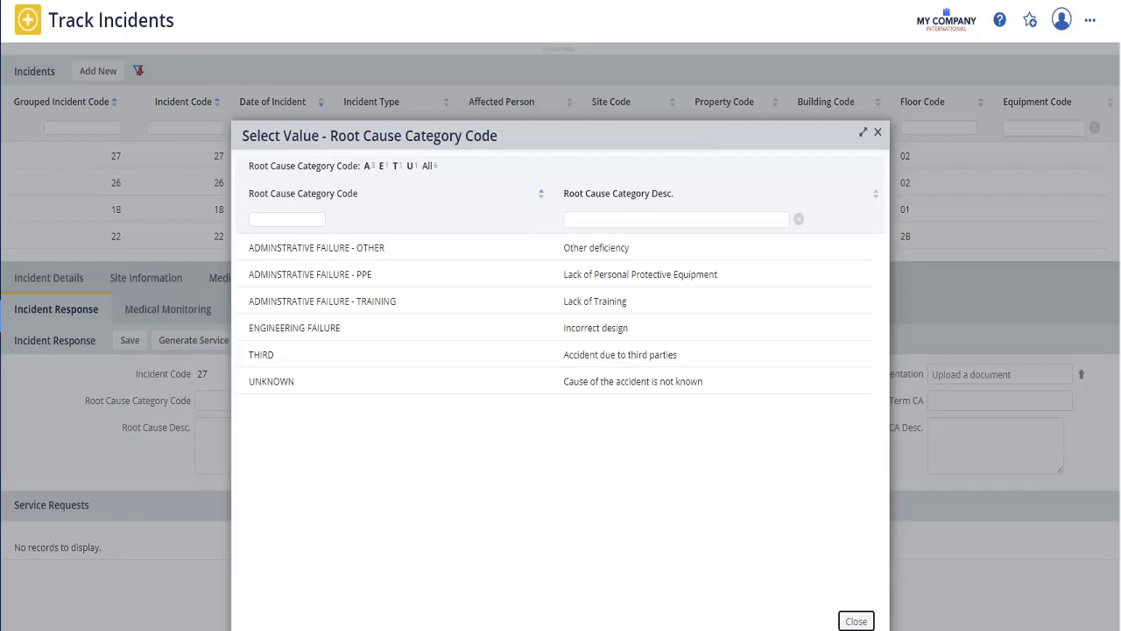
{"action": "left_click", "coordinate": [282, 379]}
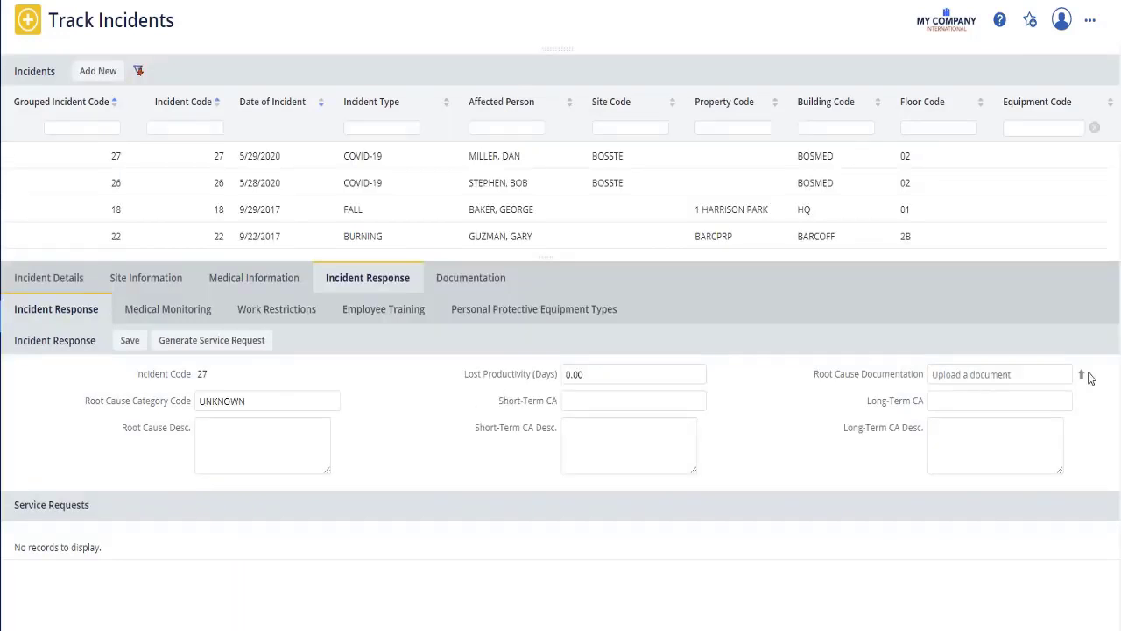
Start a new medical monitoring assignment for the affected employee with medical monitoring code 19 (Covid-19).
{"action": "left_click", "coordinate": [173, 313]}
{"action": "left_click", "coordinate": [188, 307]}
{"action": "left_click", "coordinate": [231, 341]}
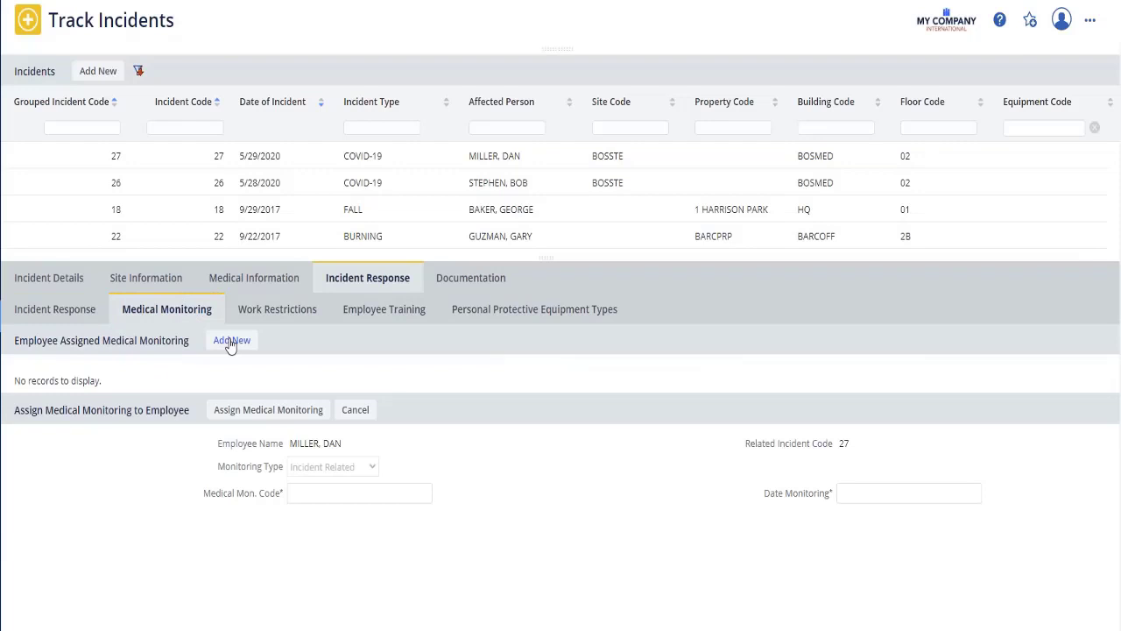
{"action": "left_click", "coordinate": [424, 497]}
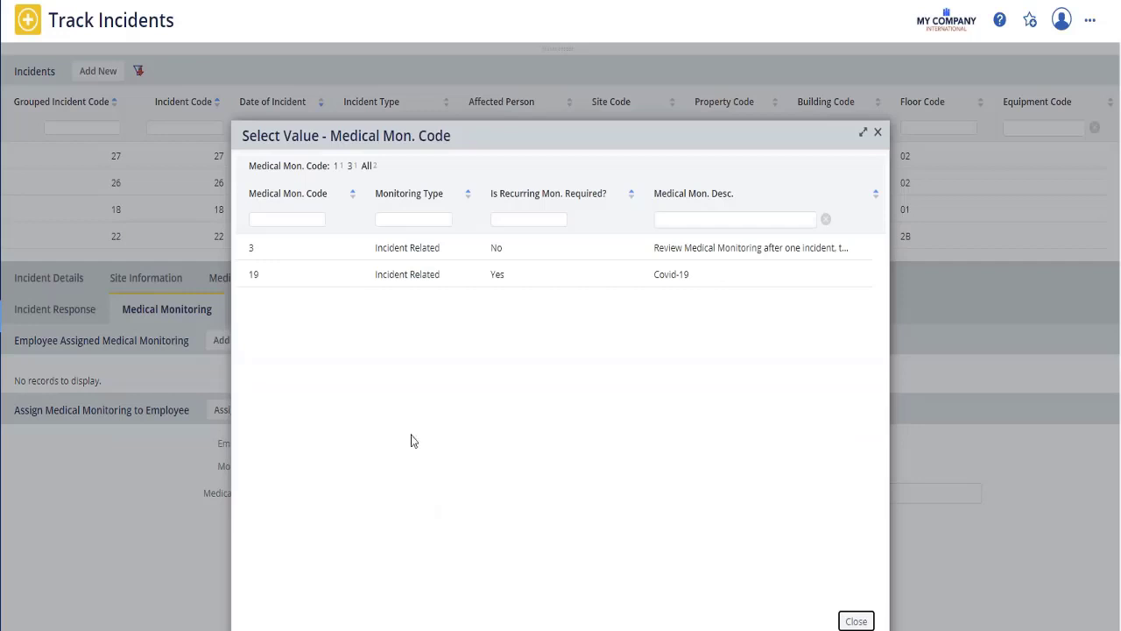
{"action": "left_click", "coordinate": [396, 276]}
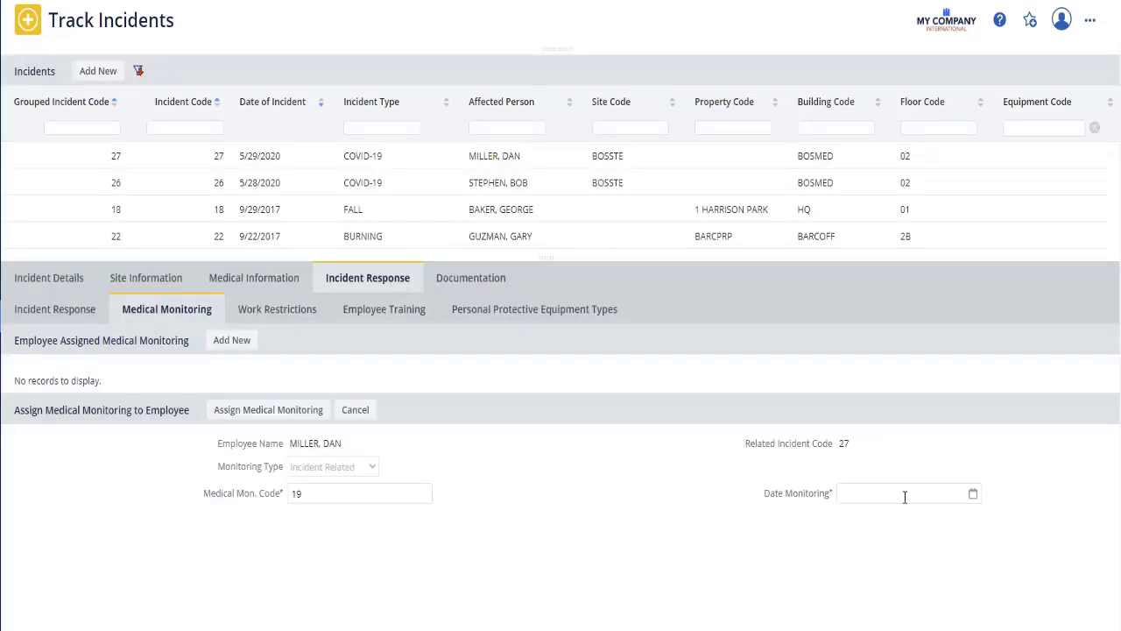
Set the monitoring date to 6/5/2020 and assign the medical monitoring to the employee.
{"action": "left_click", "coordinate": [970, 494]}
{"action": "left_click", "coordinate": [974, 494]}
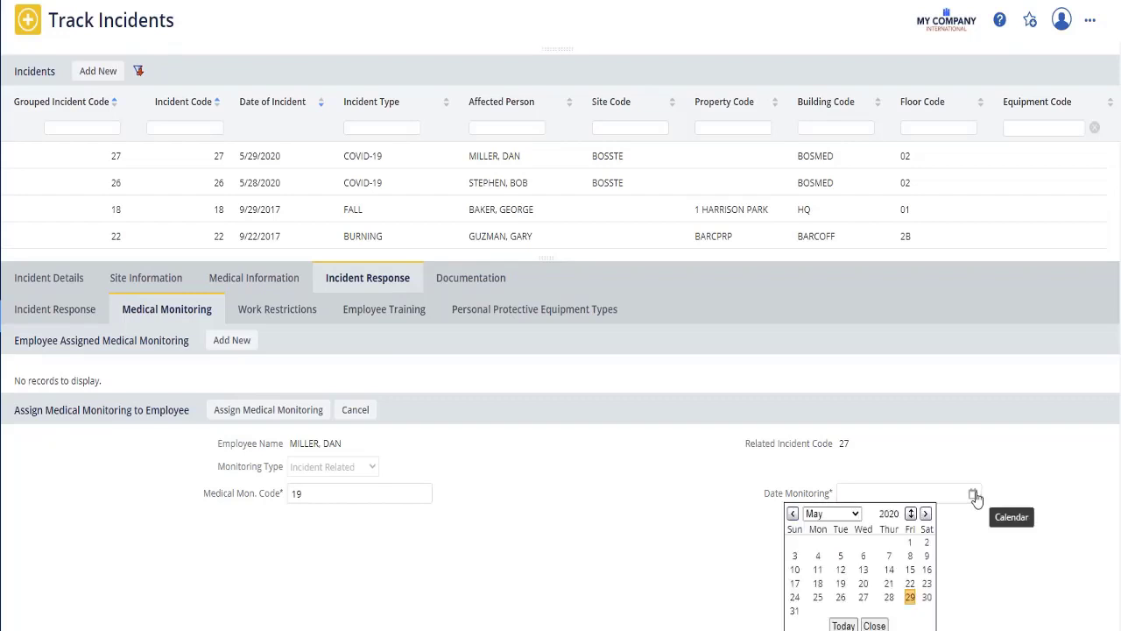
{"action": "left_click", "coordinate": [927, 514]}
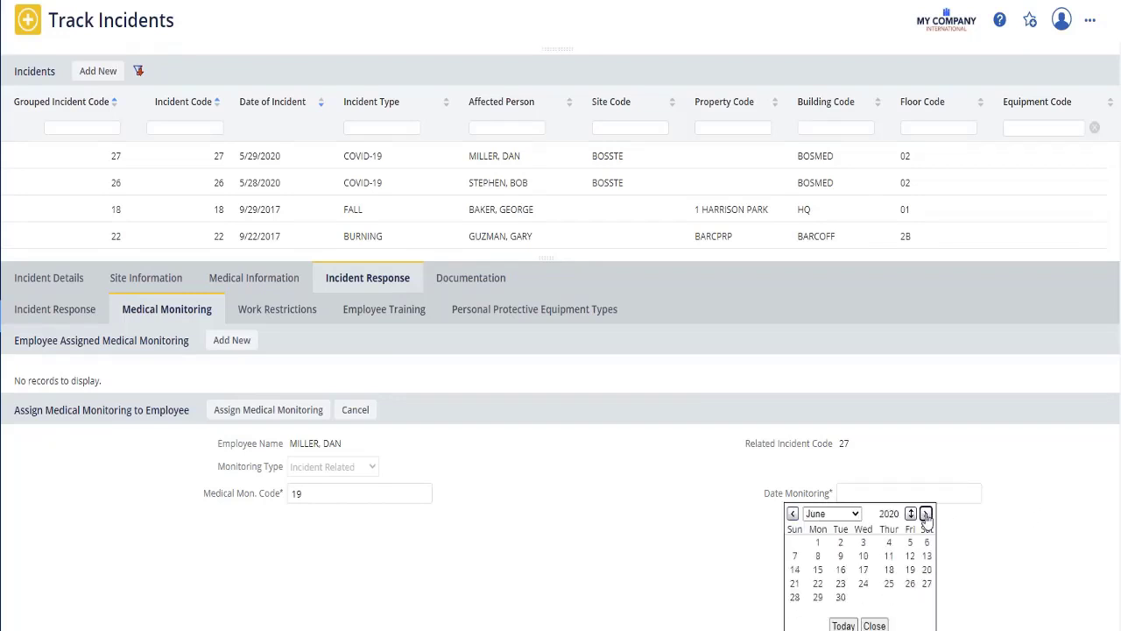
{"action": "left_click", "coordinate": [910, 542]}
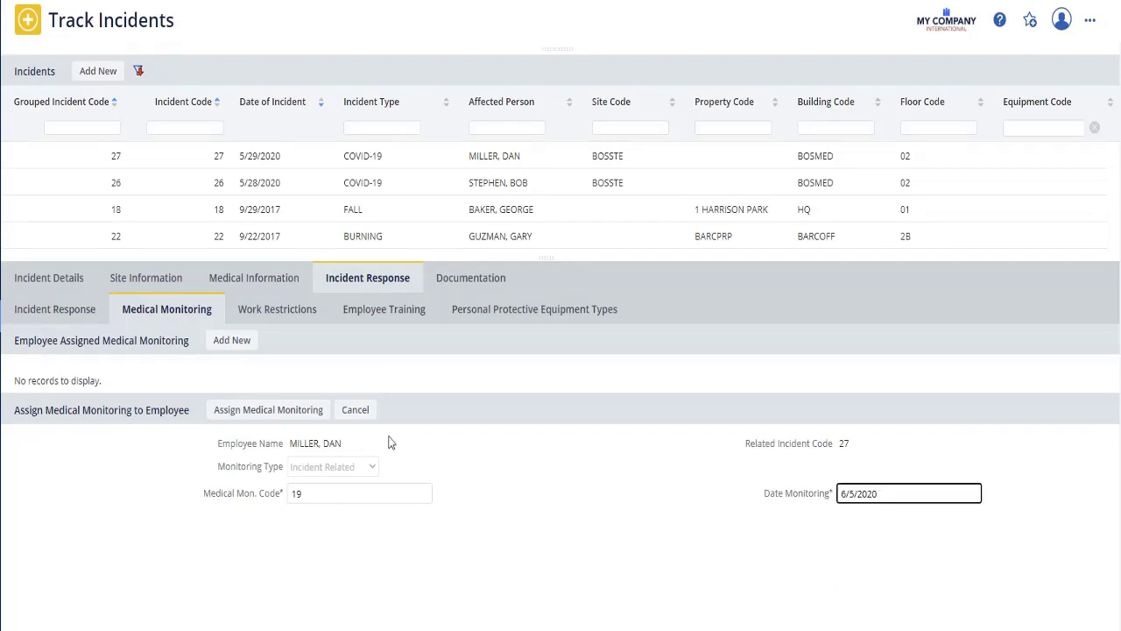
{"action": "left_click", "coordinate": [292, 411]}
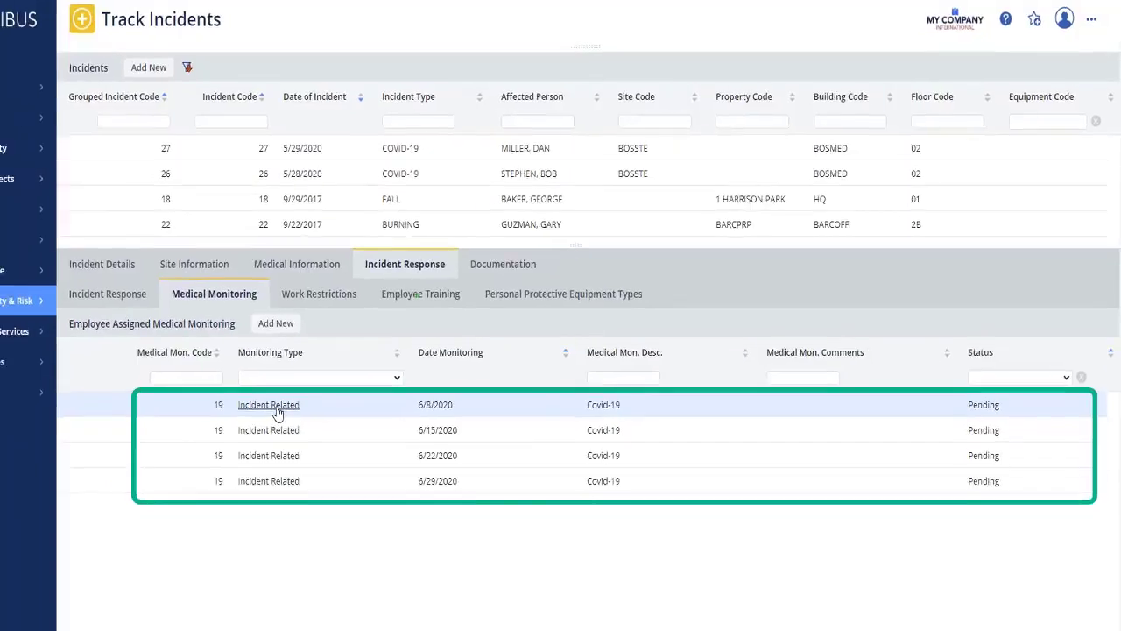
Record "Getting better. Temperature is lower" as the resulting actions of the 6/8/2020 medical monitoring, save it and reopen the record.
{"action": "left_click", "coordinate": [224, 426]}
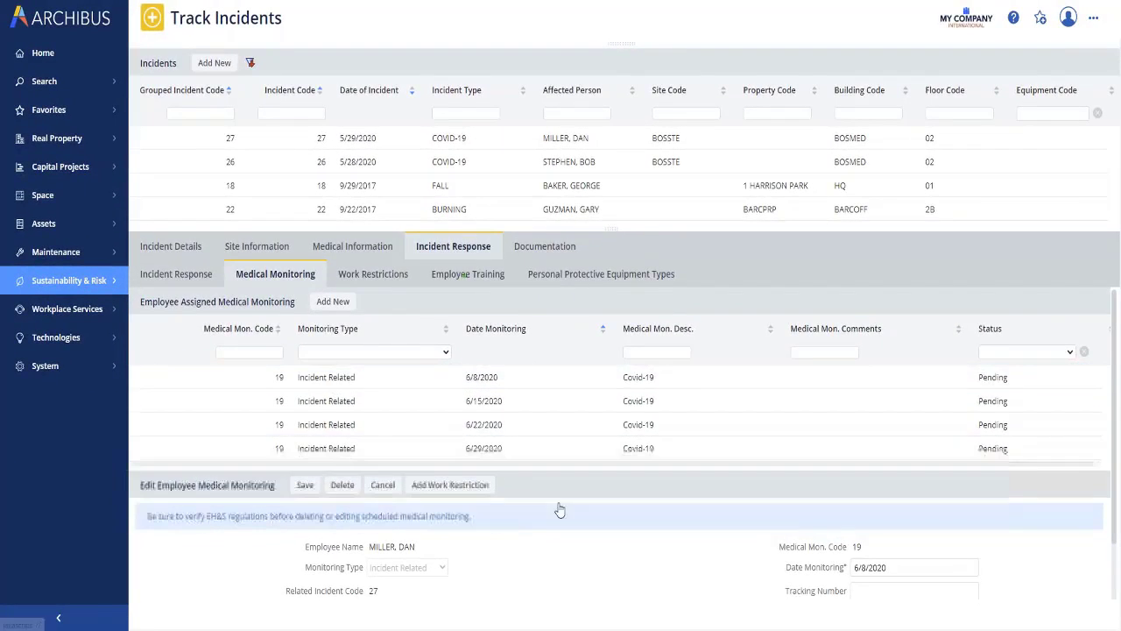
{"action": "scroll", "coordinate": [578, 503], "scroll_direction": "down", "scroll_amount": 1}
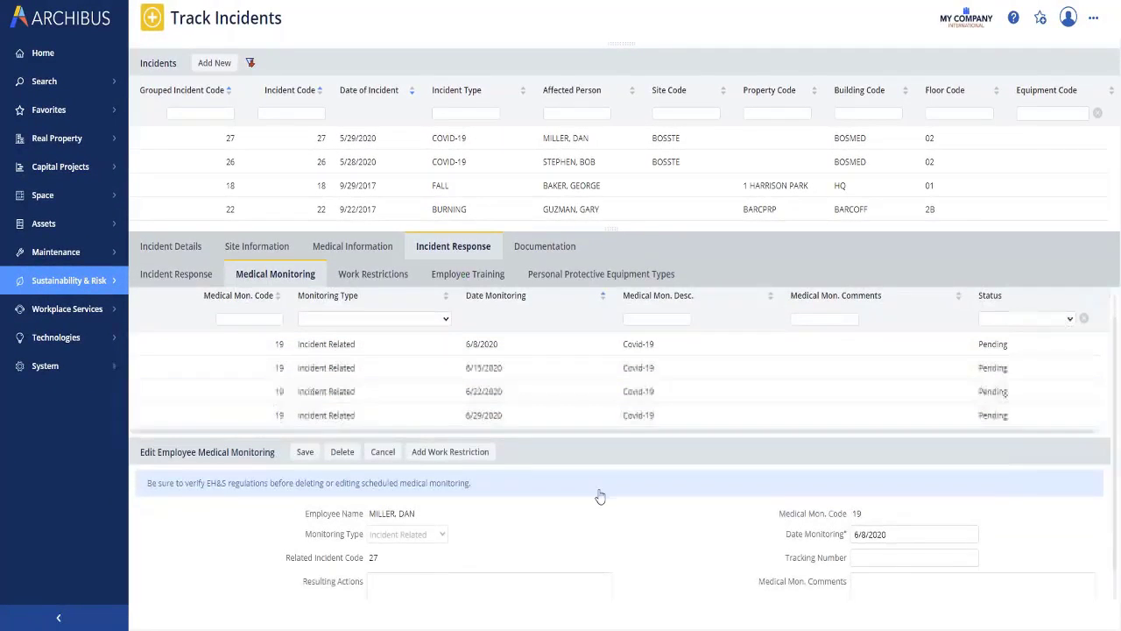
{"action": "left_click", "coordinate": [397, 580]}
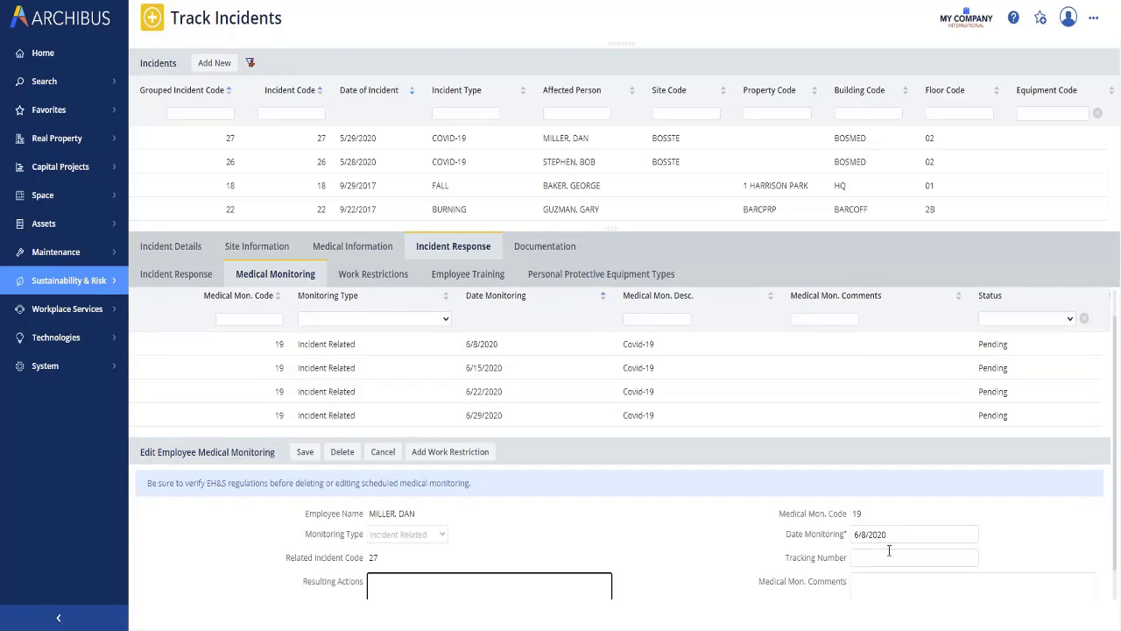
{"action": "left_click", "coordinate": [872, 585]}
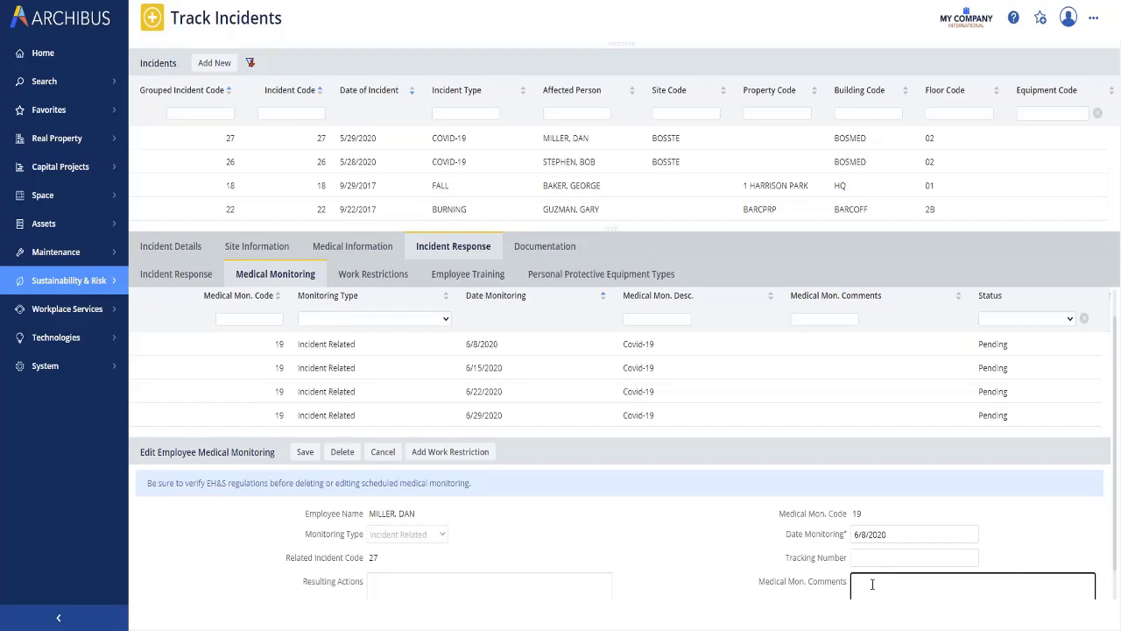
{"action": "left_click", "coordinate": [392, 586]}
{"action": "type", "text": "Get"}
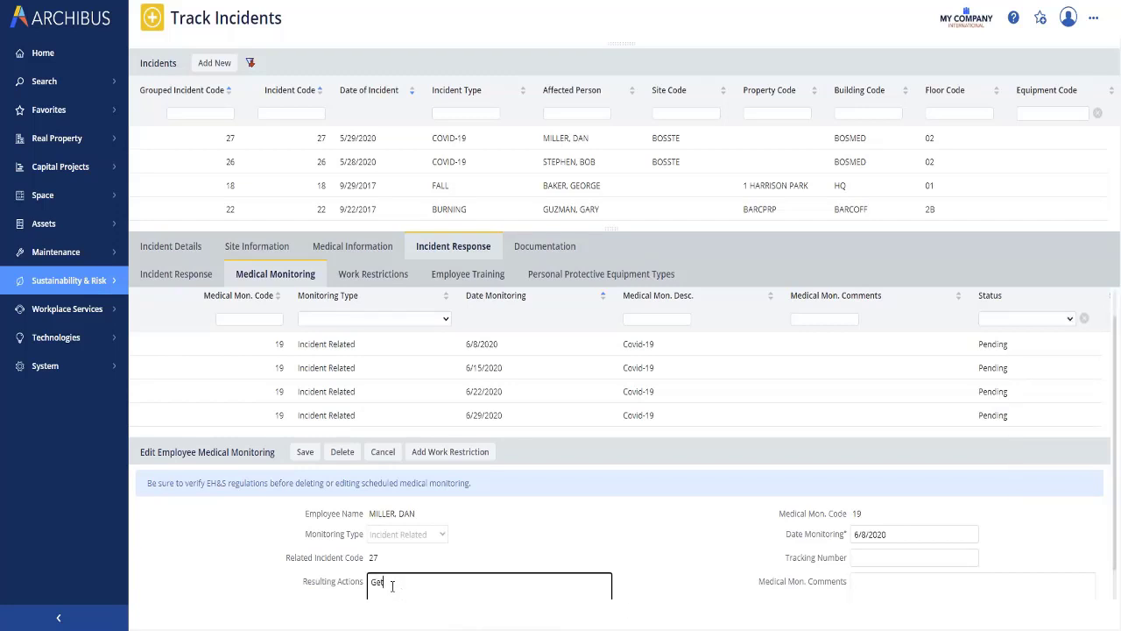
{"action": "type", "text": "ting better.  Tempurature is lower"}
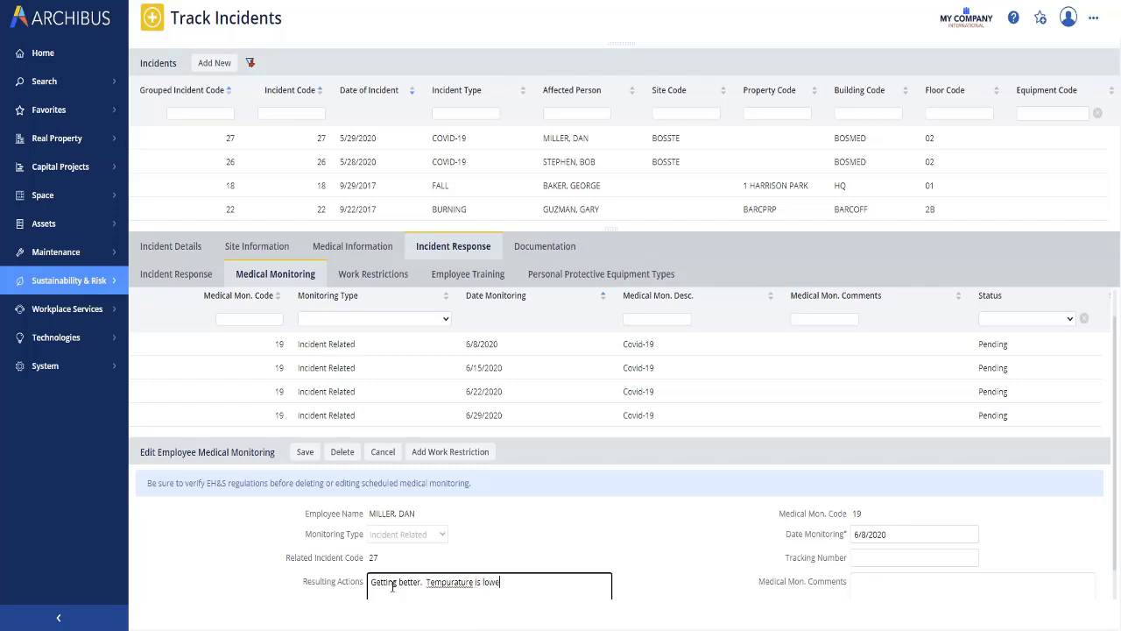
{"action": "left_click", "coordinate": [305, 451]}
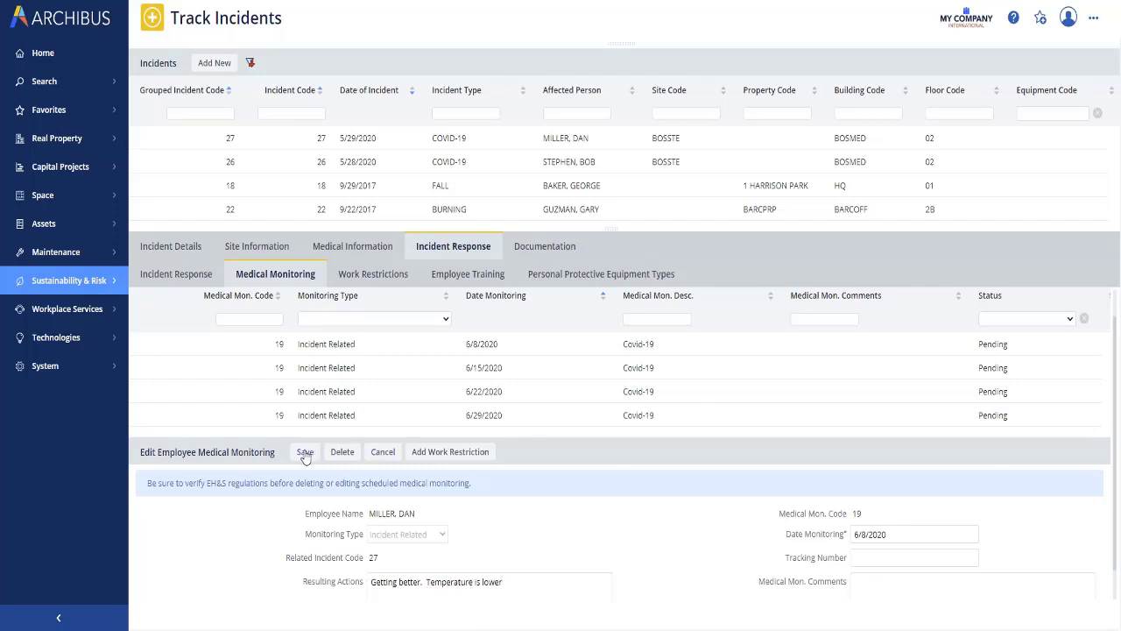
{"action": "left_click", "coordinate": [318, 378]}
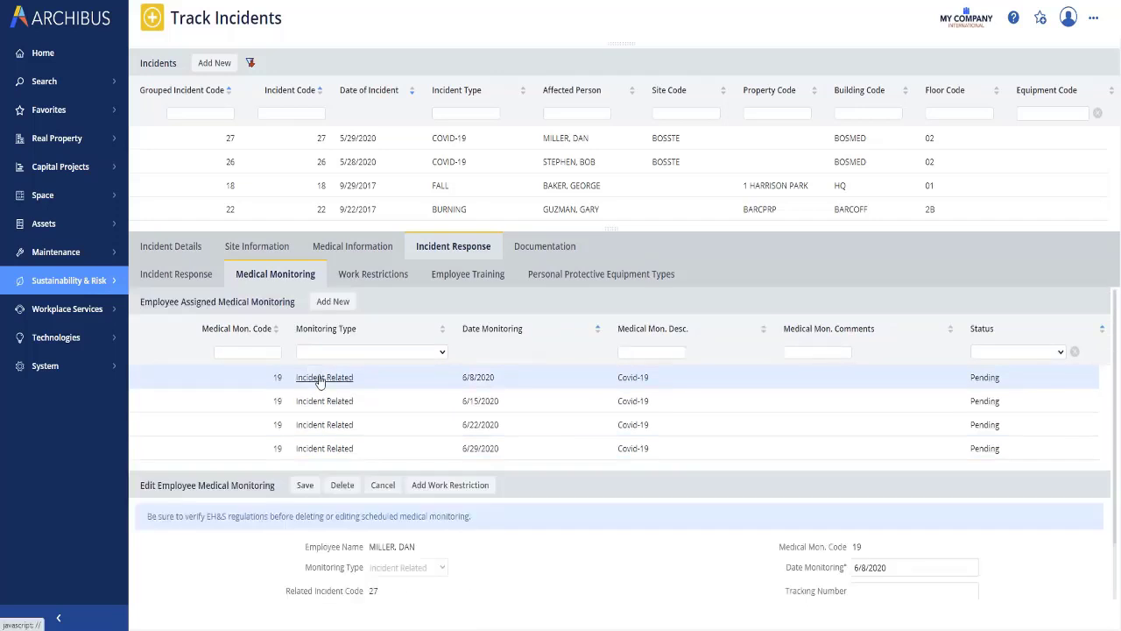
{"action": "scroll", "coordinate": [1116, 369], "scroll_direction": "down", "scroll_amount": 1}
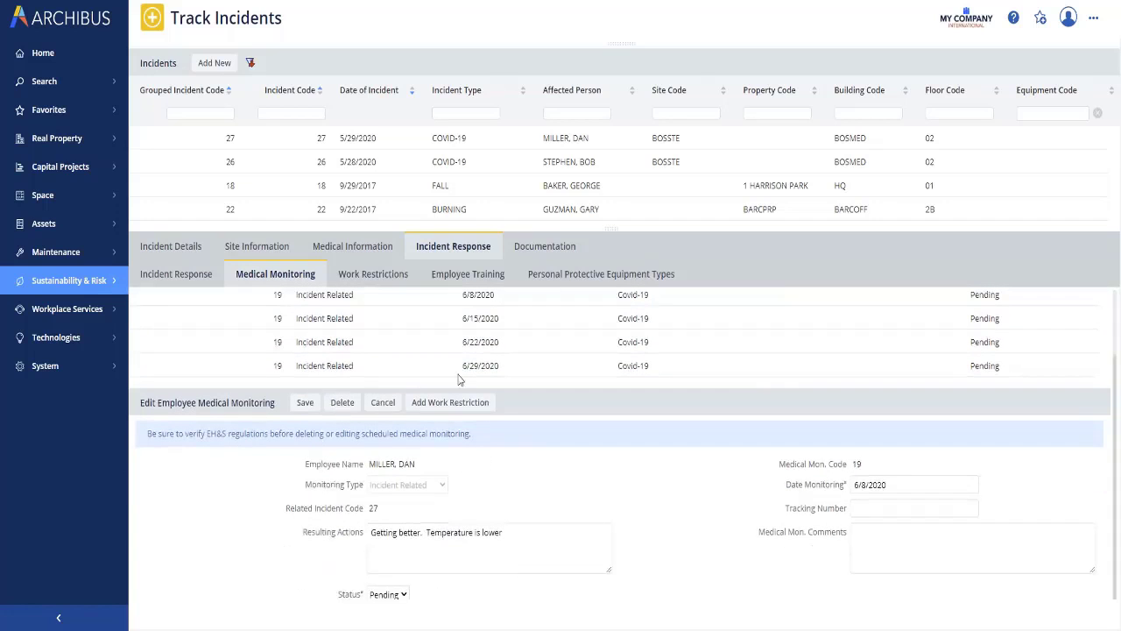
Start a new work restriction for the incident with restriction category code COVID-19.
{"action": "left_click", "coordinate": [376, 275]}
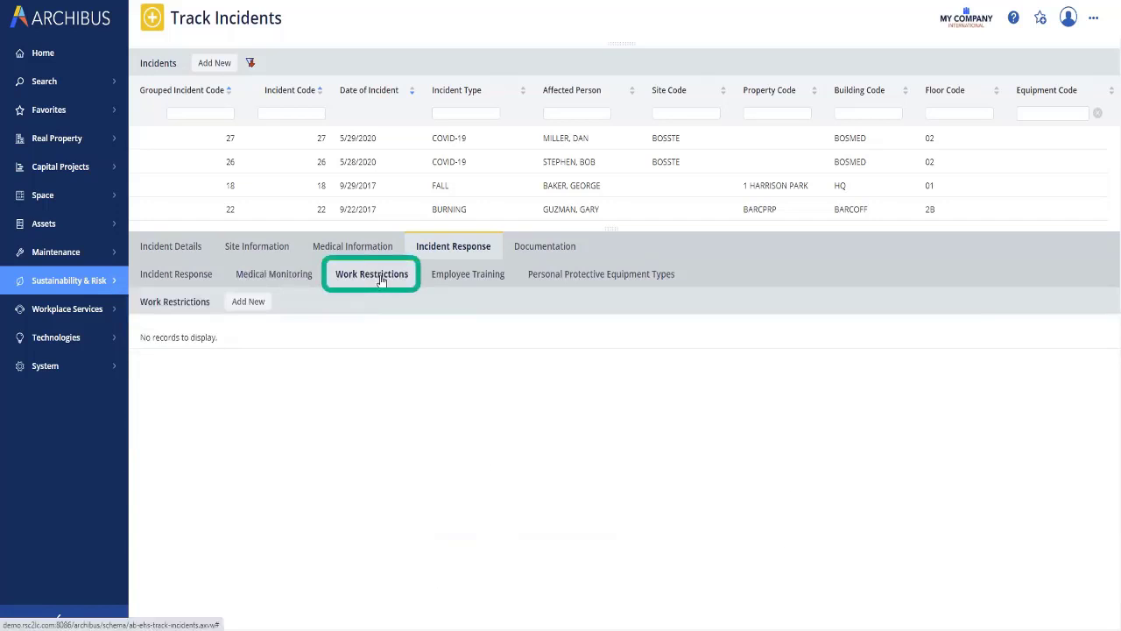
{"action": "left_click", "coordinate": [249, 304]}
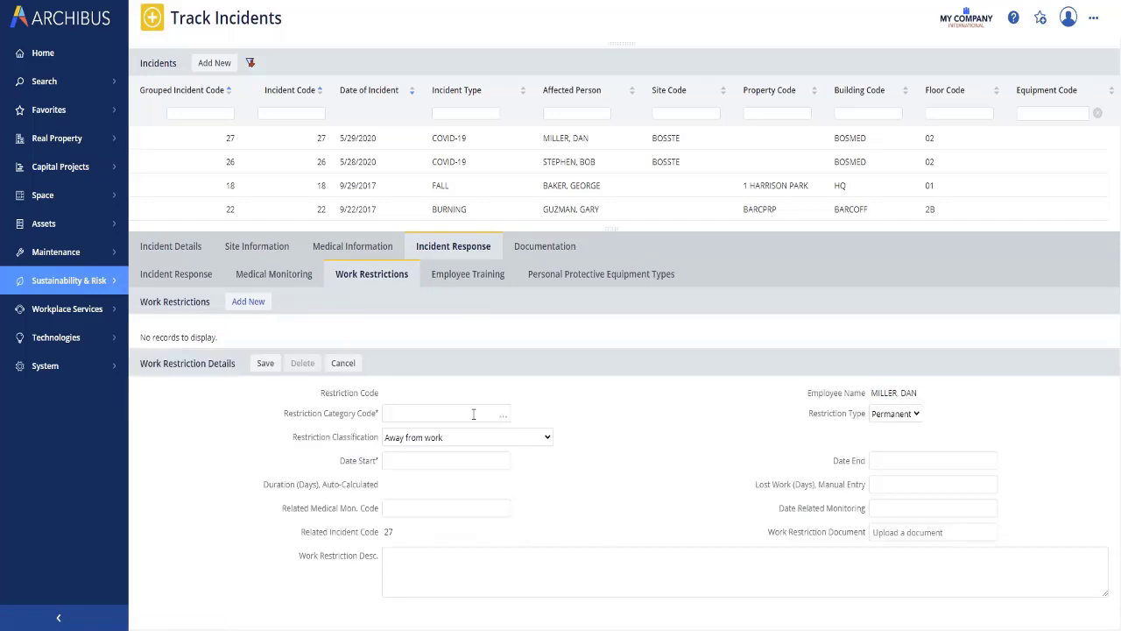
{"action": "left_click", "coordinate": [503, 414]}
{"action": "left_click", "coordinate": [367, 243]}
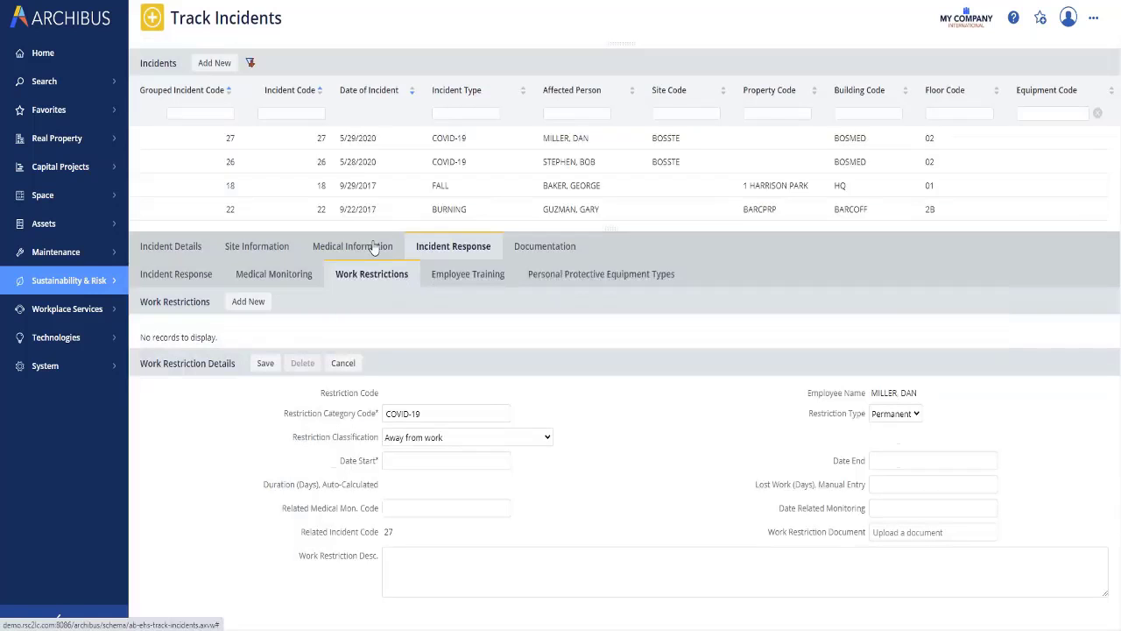
Keep the restriction type Permanent, set the start date to 5/29/2020 with no end date, and save the work restriction.
{"action": "left_click", "coordinate": [915, 417]}
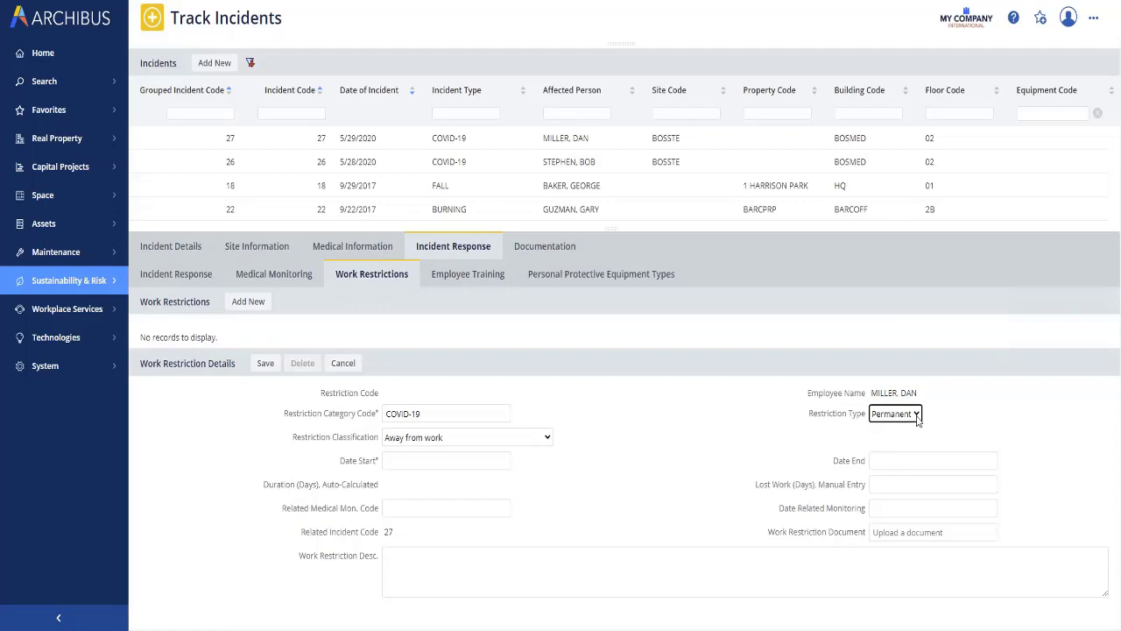
{"action": "left_click", "coordinate": [503, 462]}
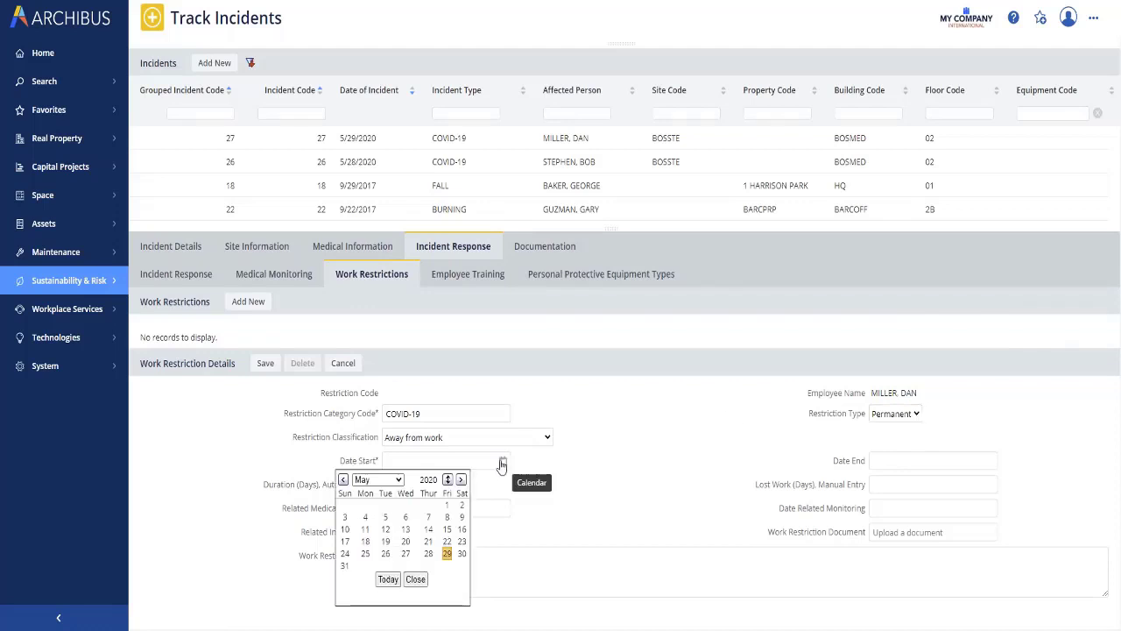
{"action": "left_click", "coordinate": [388, 579]}
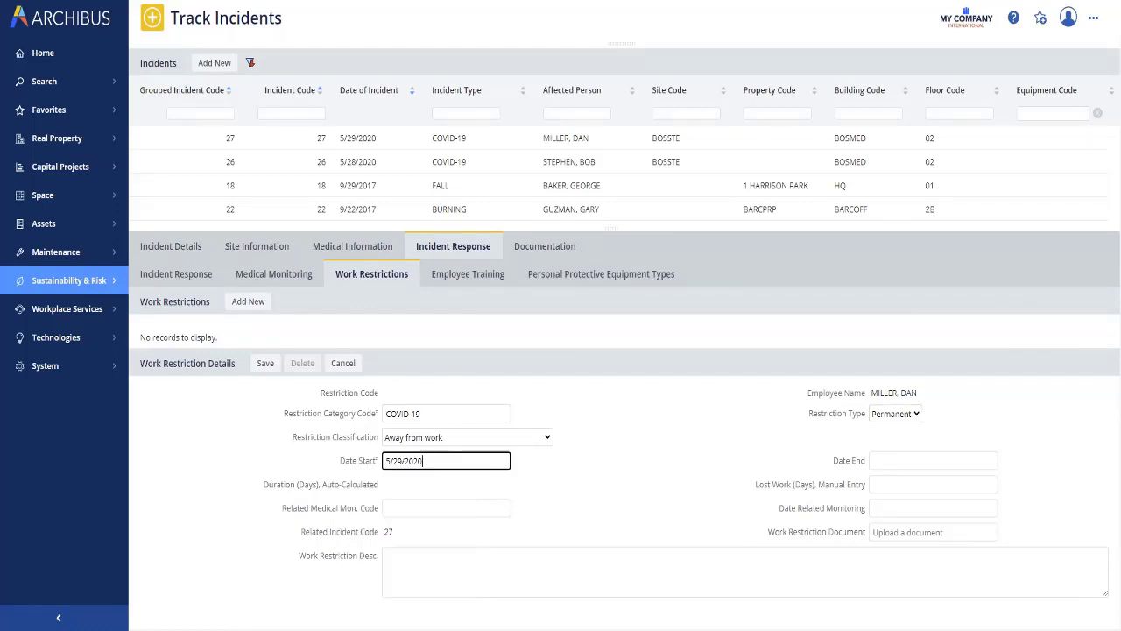
{"action": "left_click", "coordinate": [897, 464]}
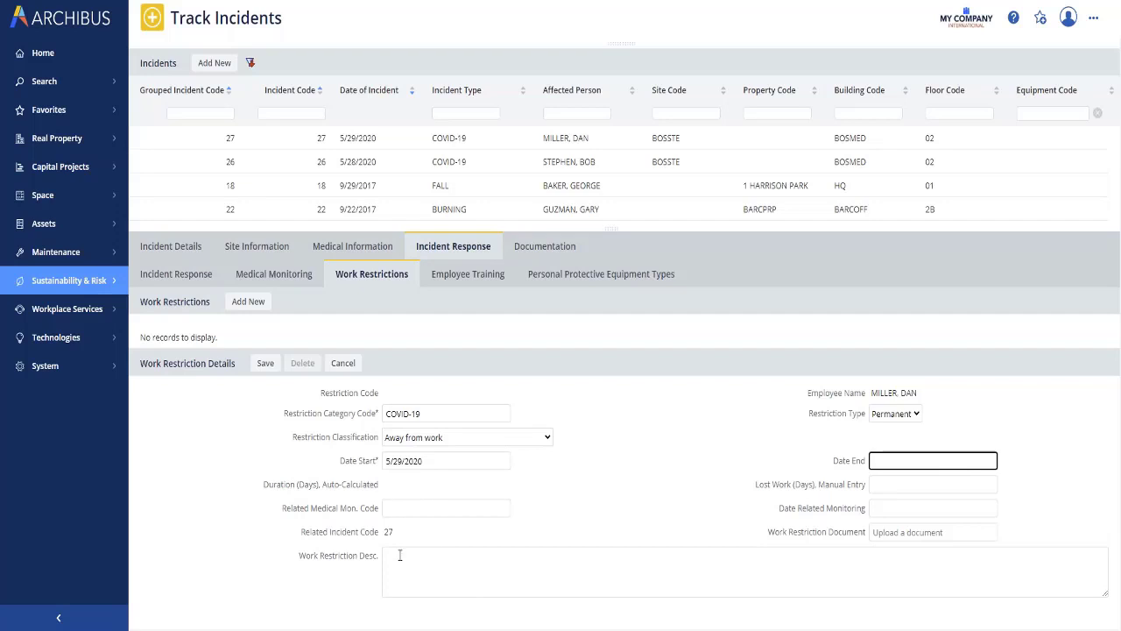
{"action": "left_click", "coordinate": [267, 368]}
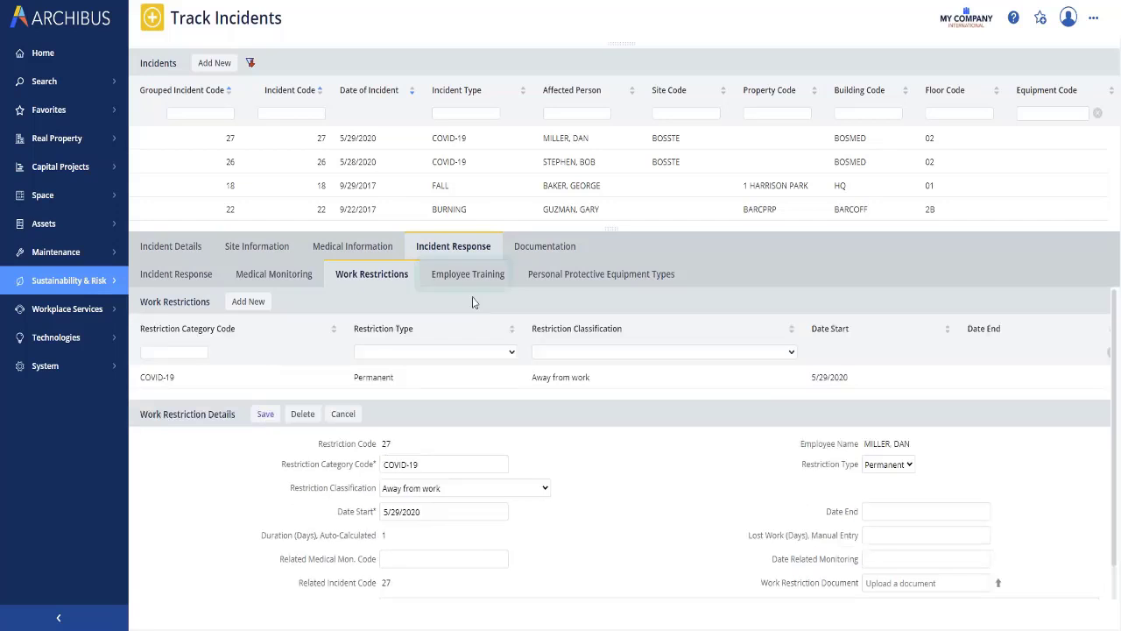
Start a new employee training assignment for the incident with training program code COVID-19.
{"action": "left_click", "coordinate": [473, 279]}
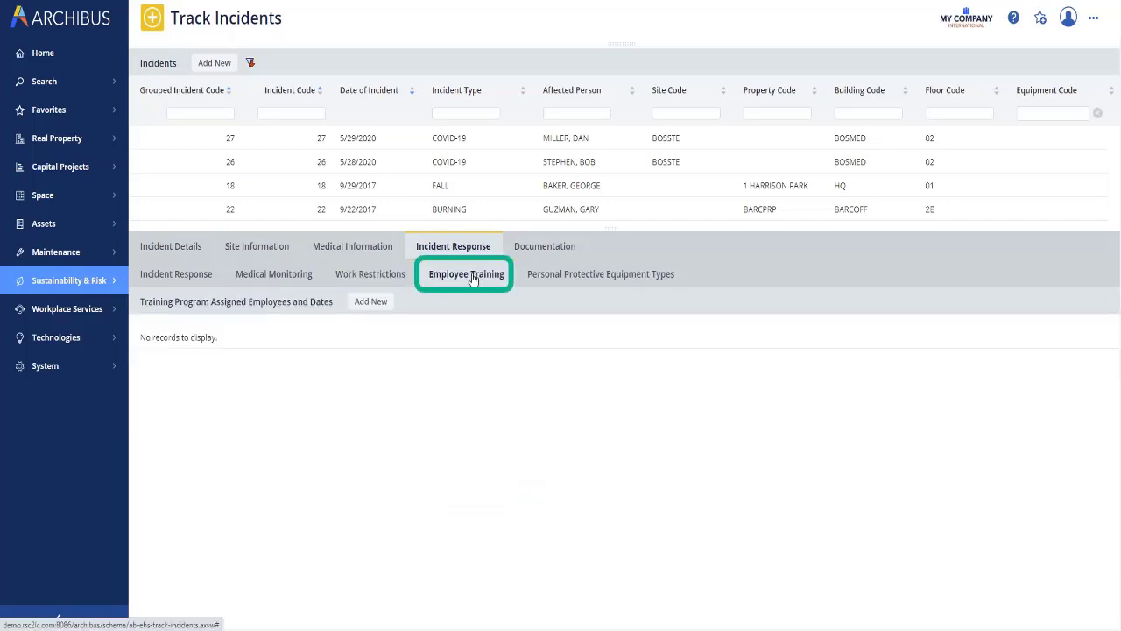
{"action": "left_click", "coordinate": [371, 302]}
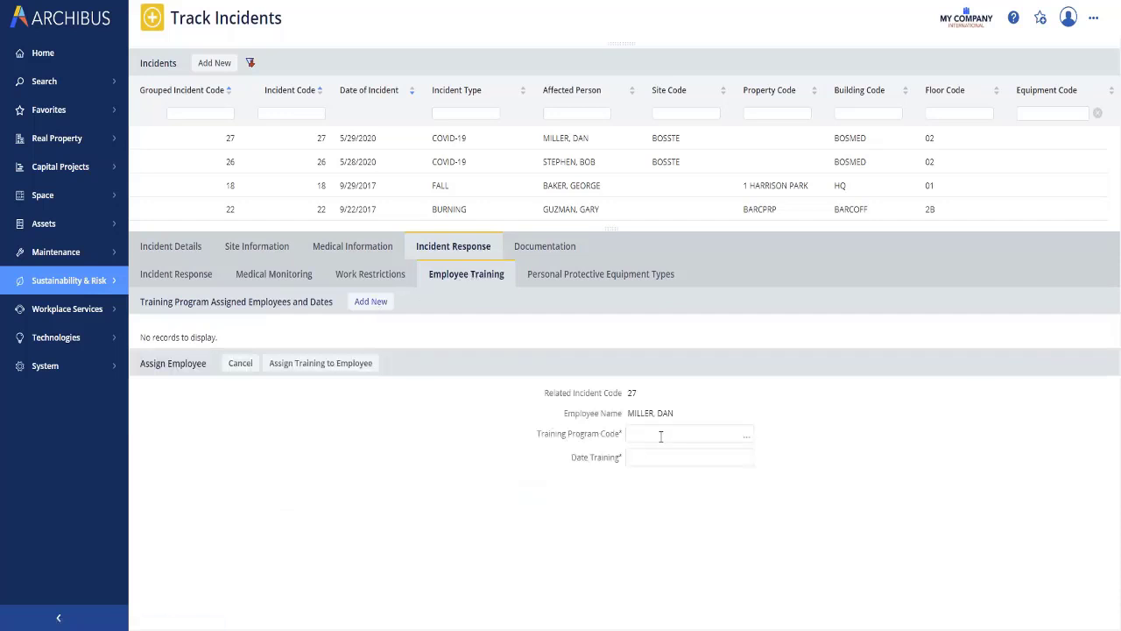
{"action": "left_click", "coordinate": [744, 436]}
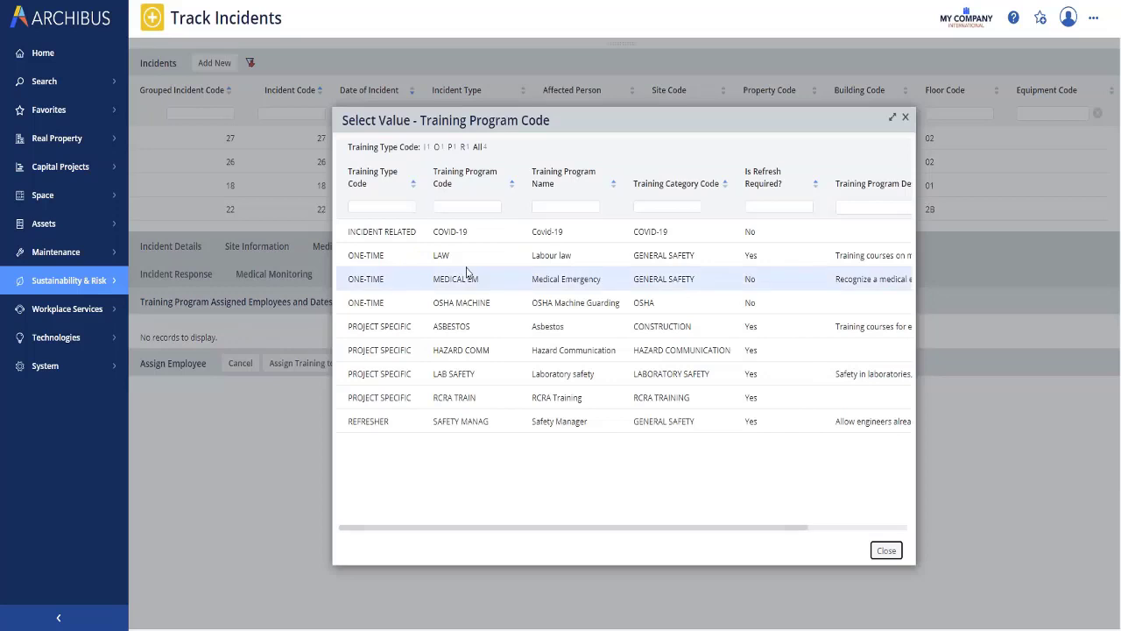
{"action": "left_click", "coordinate": [438, 231]}
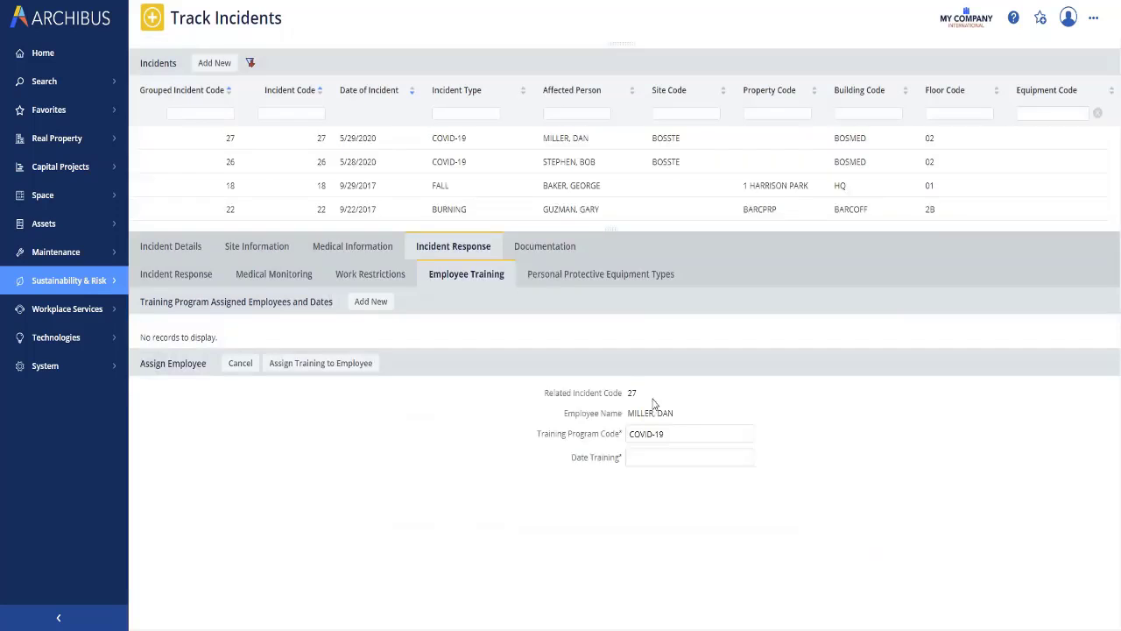
Set the training date to 7/31/2020 and assign the training to the employee.
{"action": "left_click", "coordinate": [746, 458]}
{"action": "left_click", "coordinate": [704, 477]}
{"action": "left_click", "coordinate": [704, 477]}
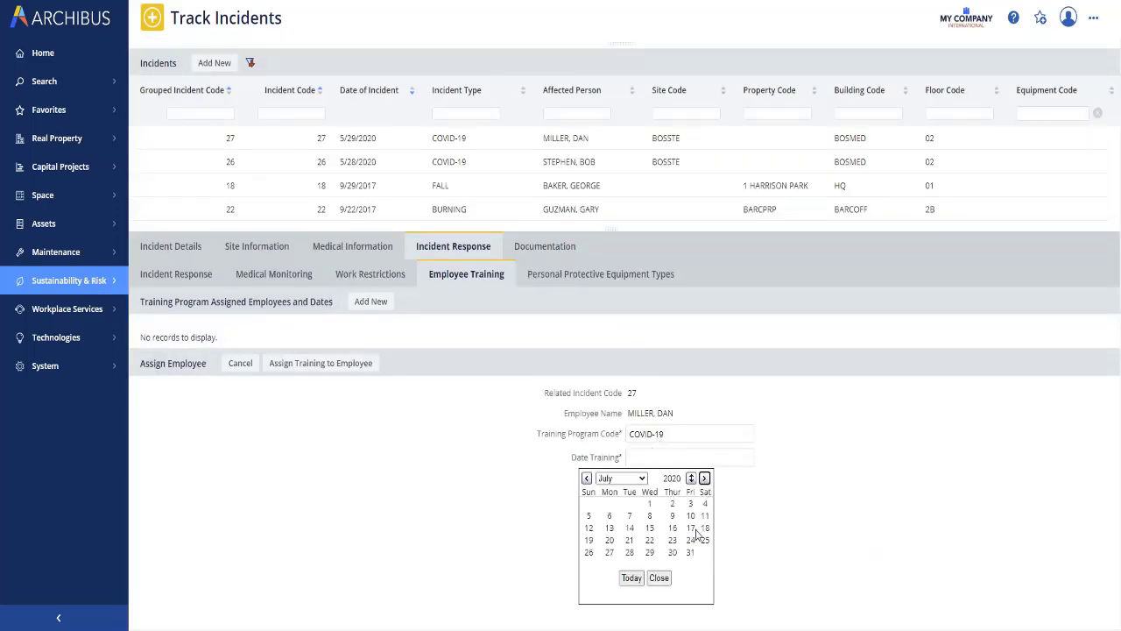
{"action": "left_click", "coordinate": [692, 552]}
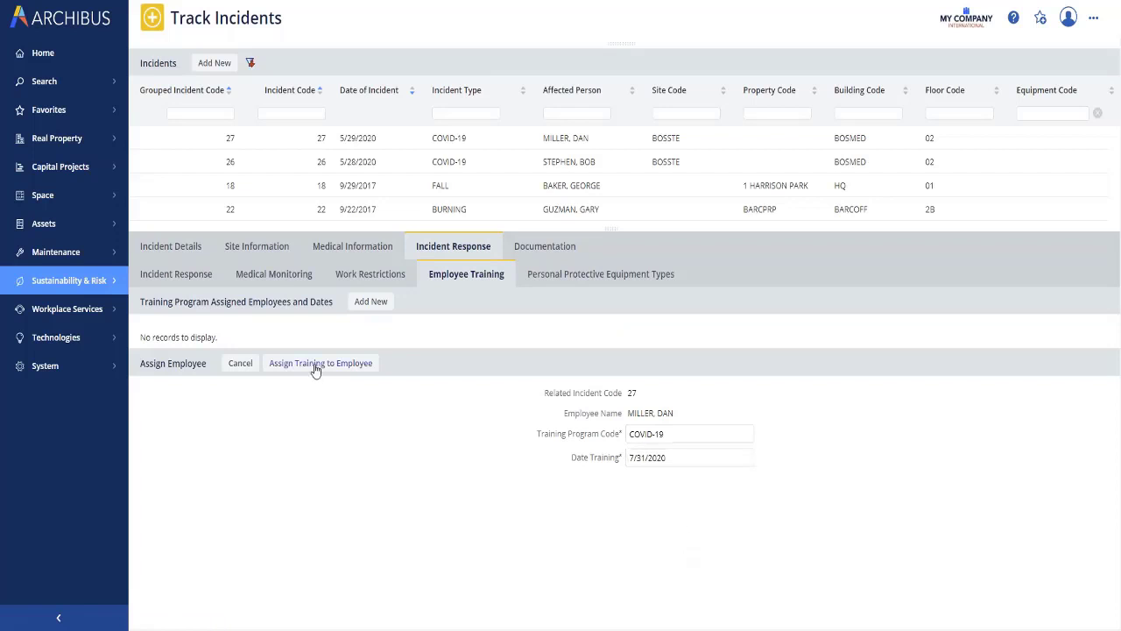
{"action": "left_click", "coordinate": [318, 364]}
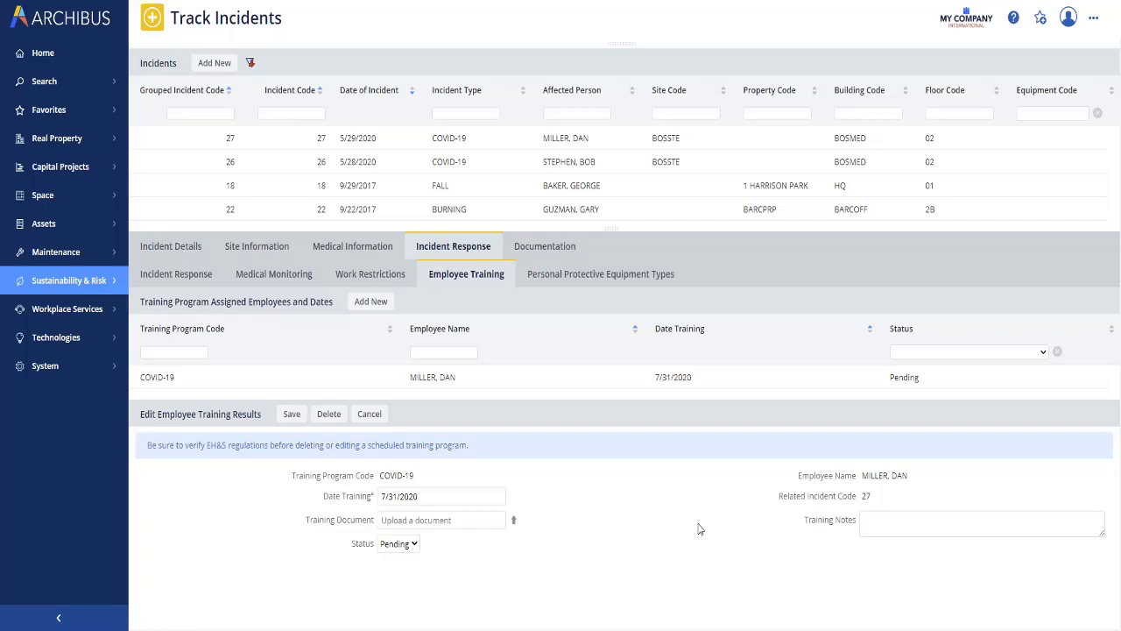
Start a new personal protective equipment assignment for the incident with PPE type code FACE SHIELDS.
{"action": "left_click", "coordinate": [598, 274]}
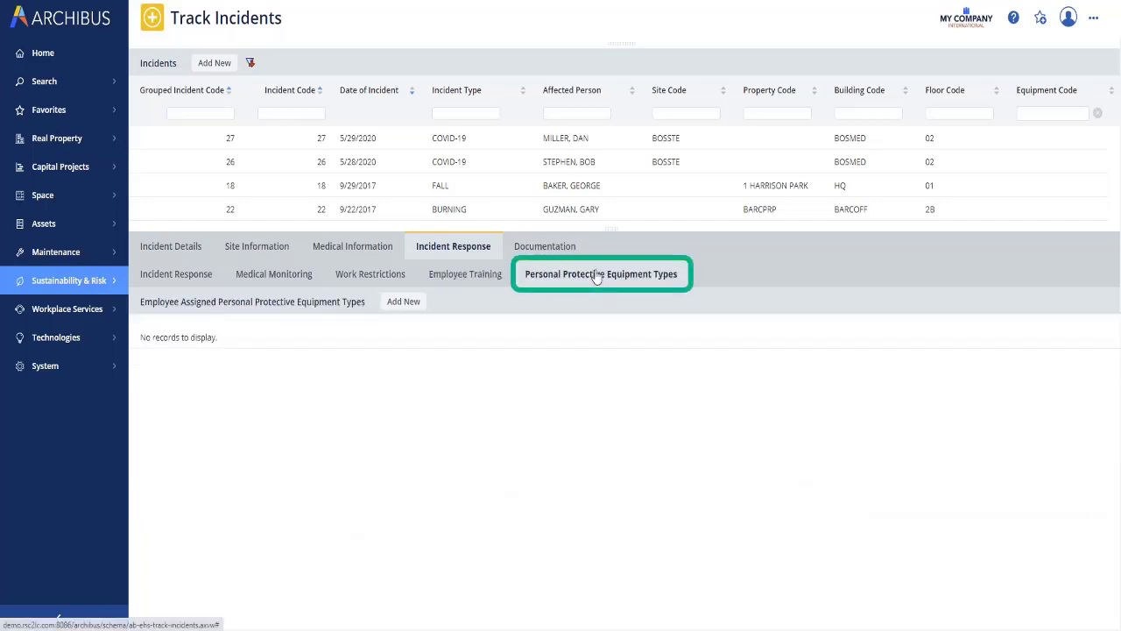
{"action": "left_click", "coordinate": [401, 303]}
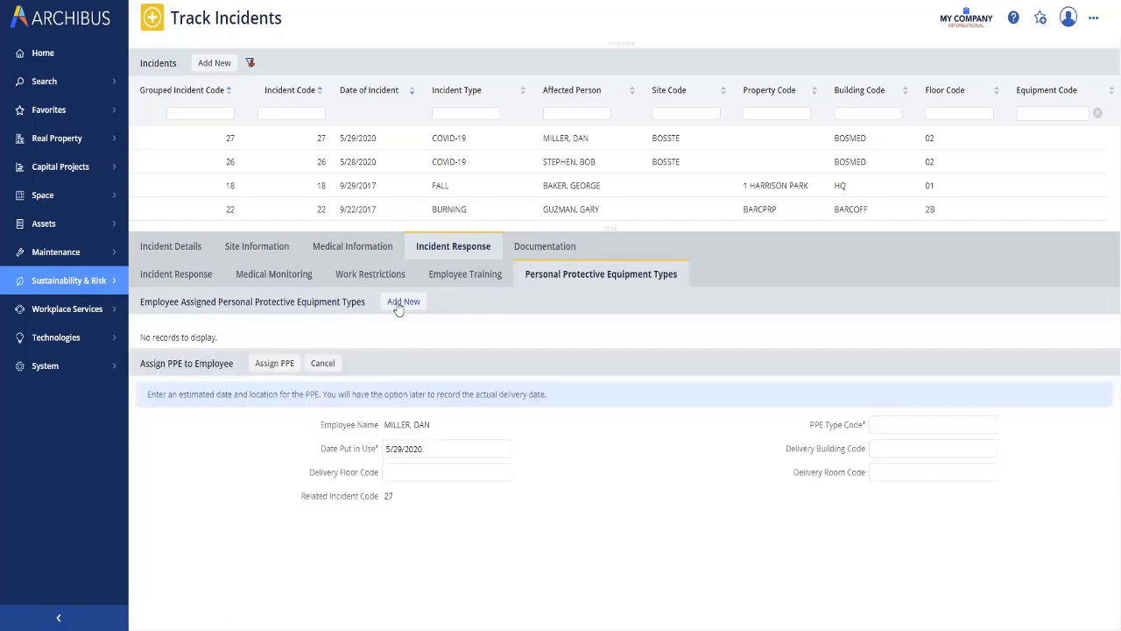
{"action": "left_click", "coordinate": [993, 431]}
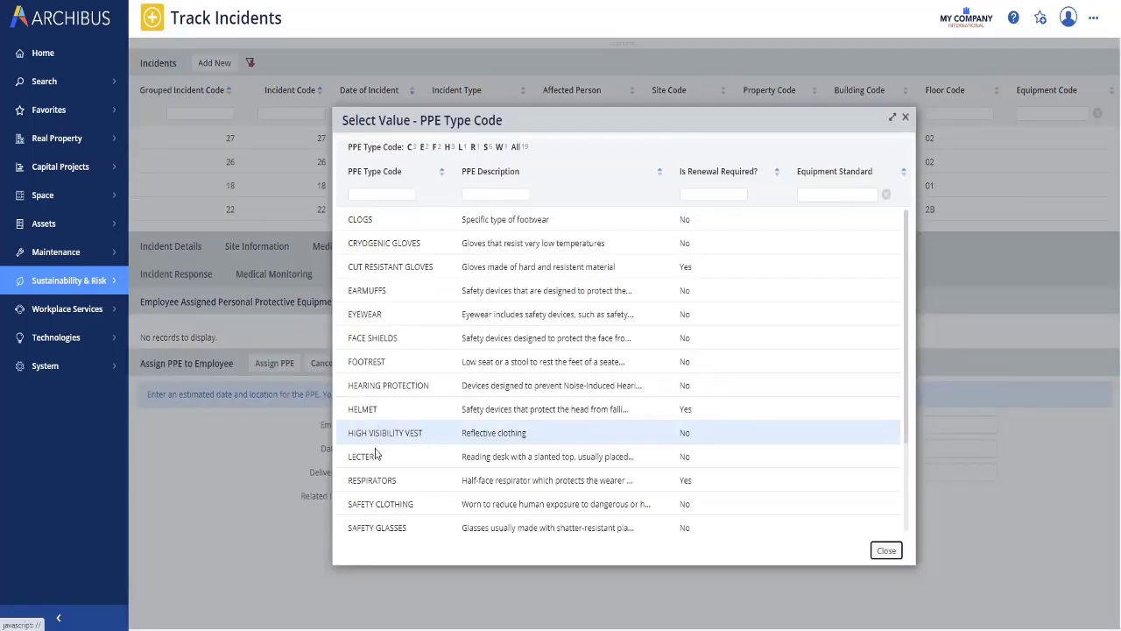
{"action": "left_click", "coordinate": [375, 333]}
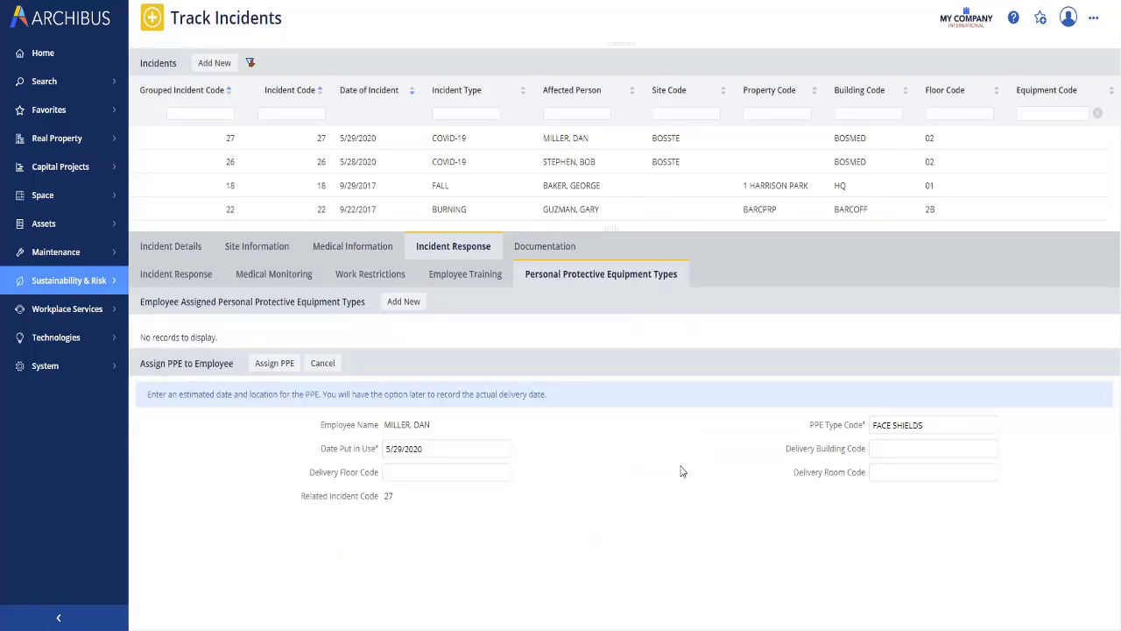
Set the delivery location to room 203 on floor 02 of building BOSMED and assign the PPE to the employee.
{"action": "left_click", "coordinate": [891, 452]}
{"action": "left_click", "coordinate": [990, 474]}
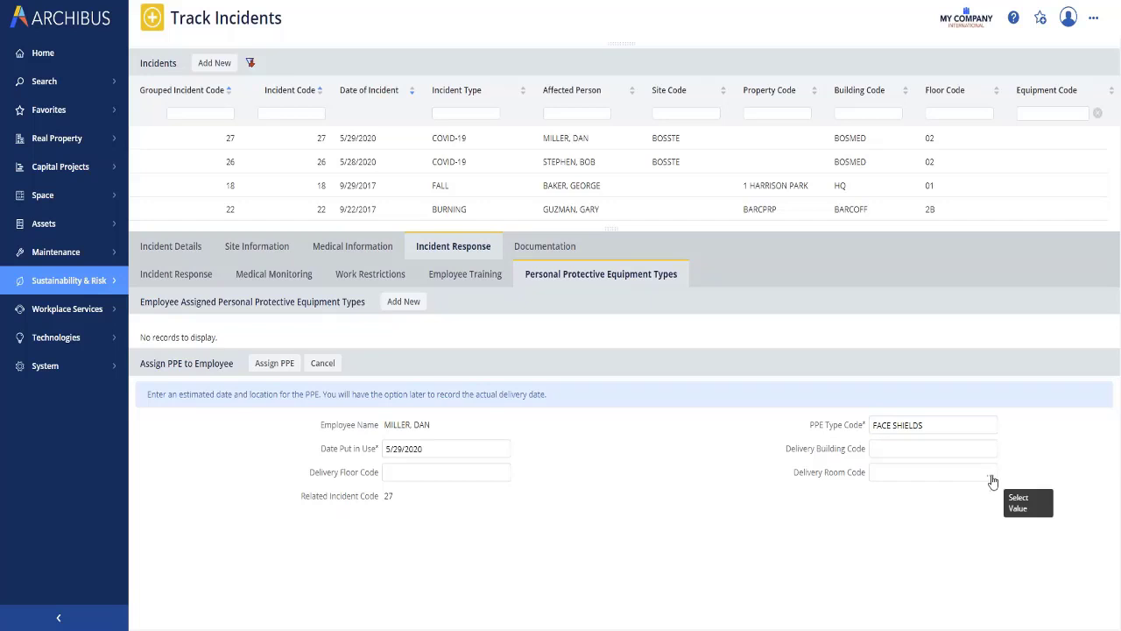
{"action": "left_click", "coordinate": [639, 194]}
{"action": "type", "text": "203"}
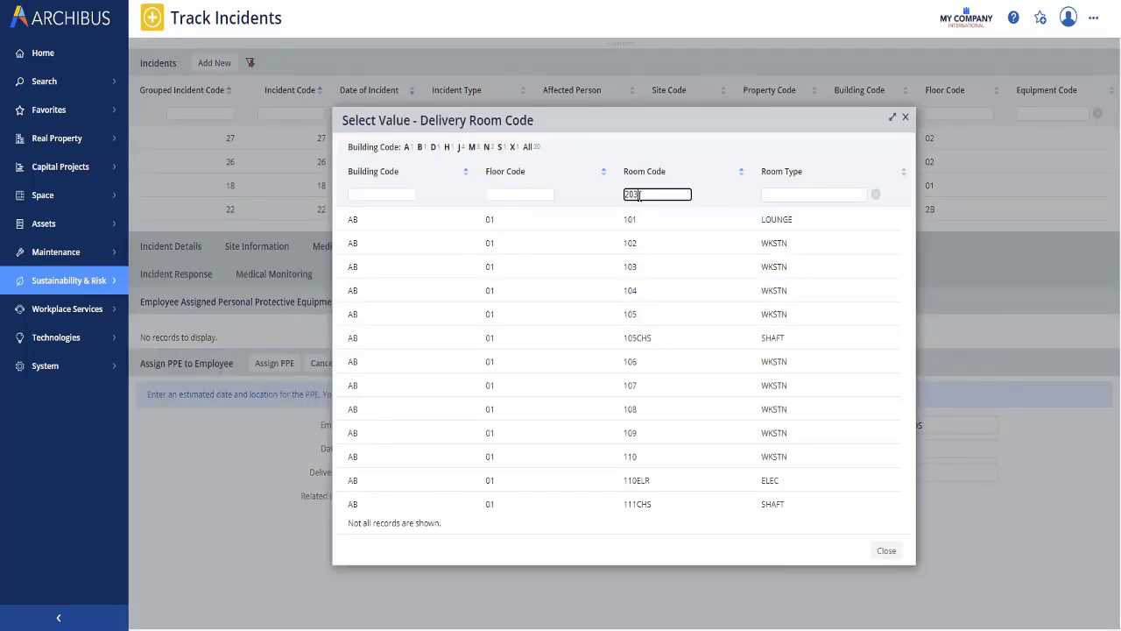
{"action": "key", "text": "Return"}
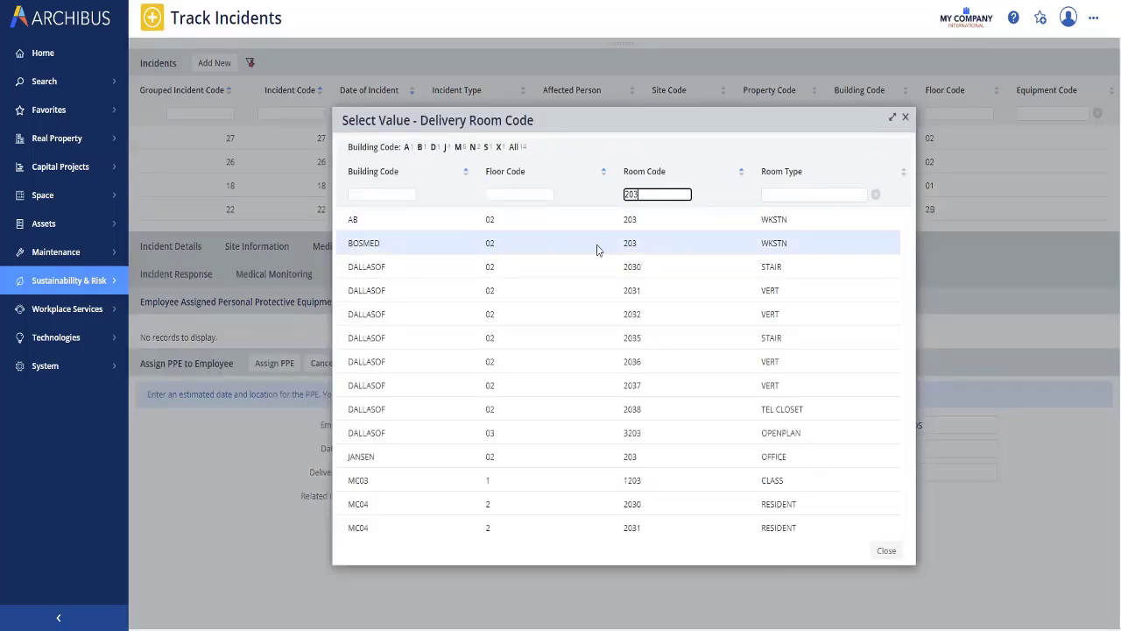
{"action": "left_click", "coordinate": [631, 245]}
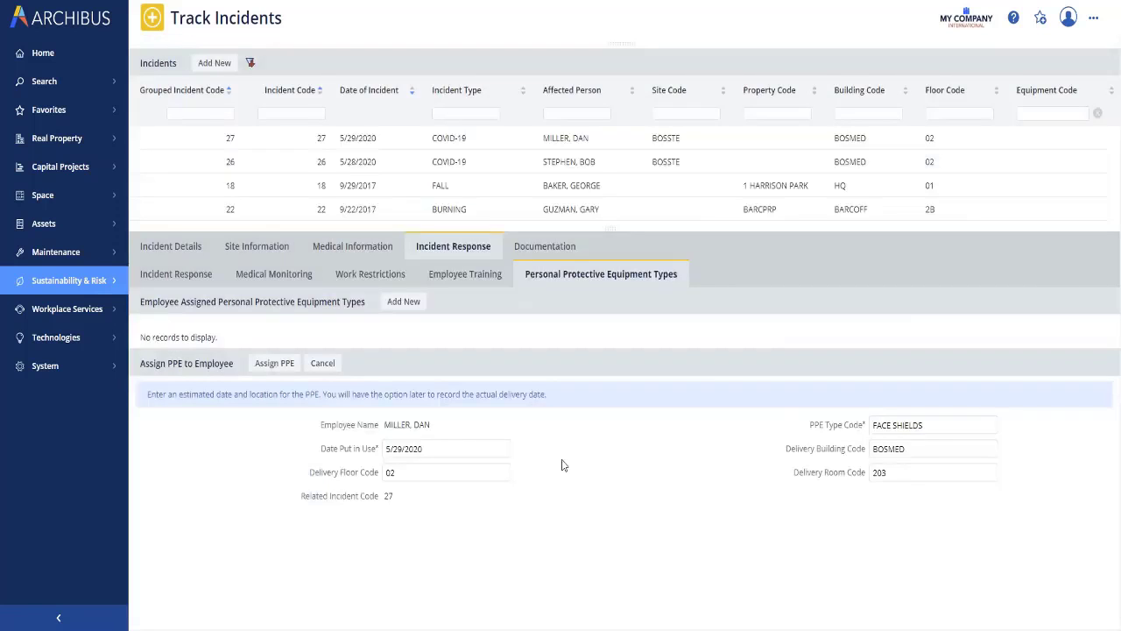
{"action": "left_click", "coordinate": [274, 363]}
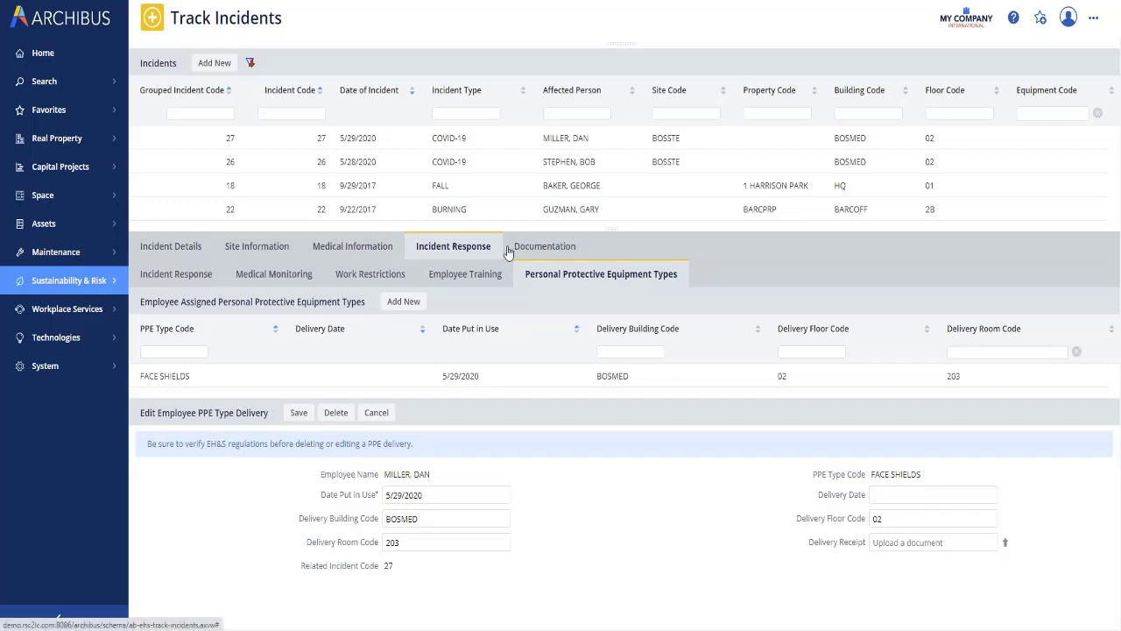
Add a documentation record to the incident with document category PROCEDURE and description Procedure, and save it.
{"action": "left_click", "coordinate": [542, 249]}
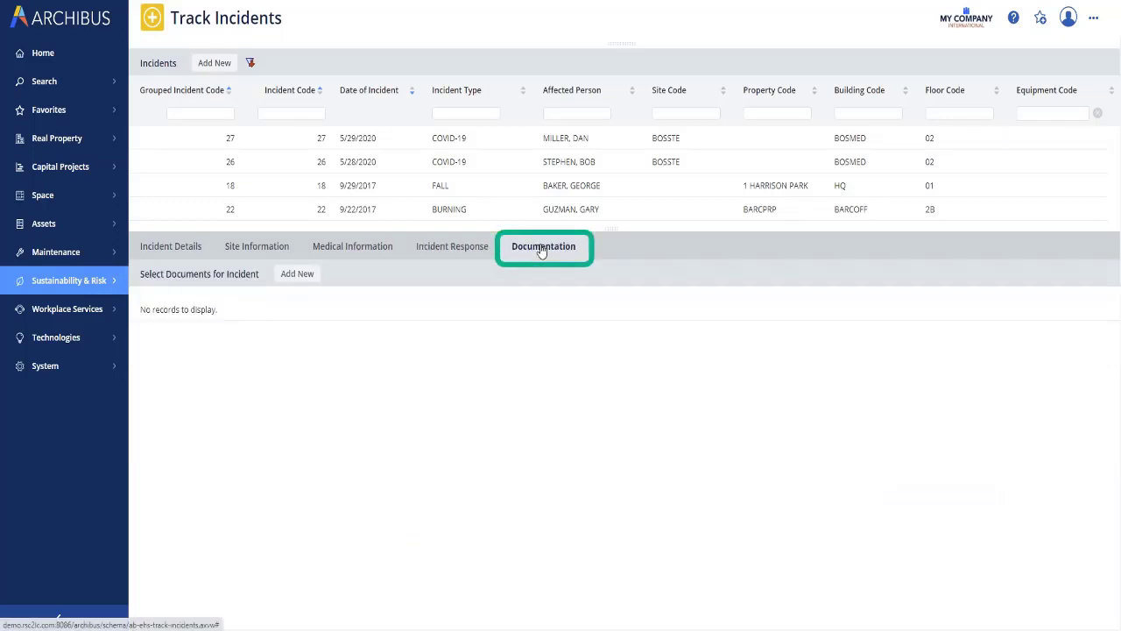
{"action": "left_click", "coordinate": [299, 275]}
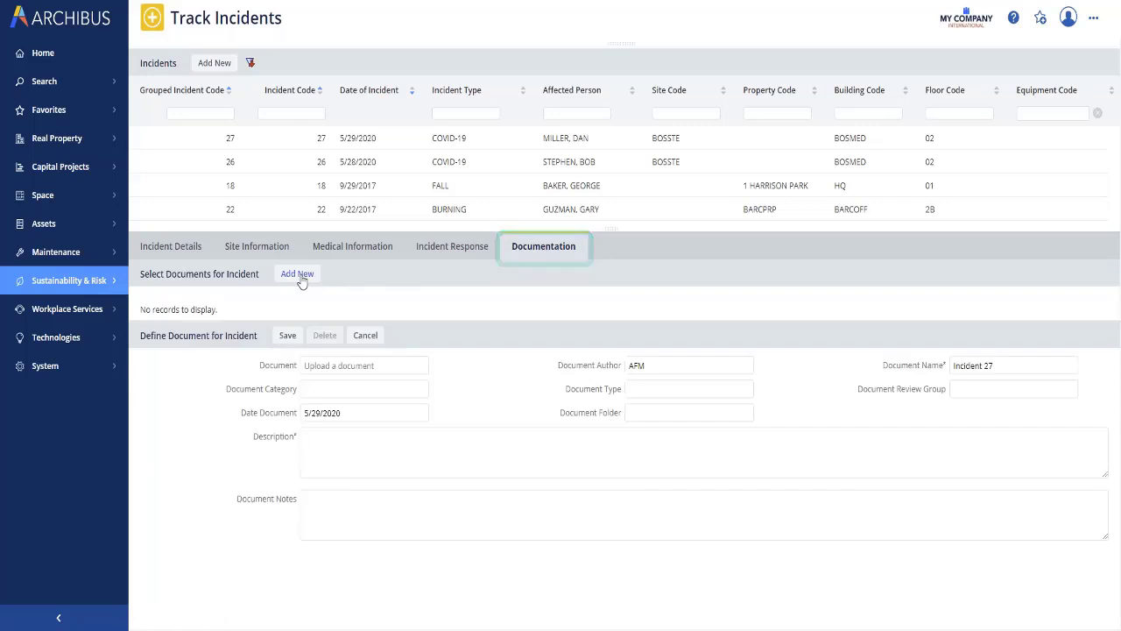
{"action": "left_click", "coordinate": [417, 389]}
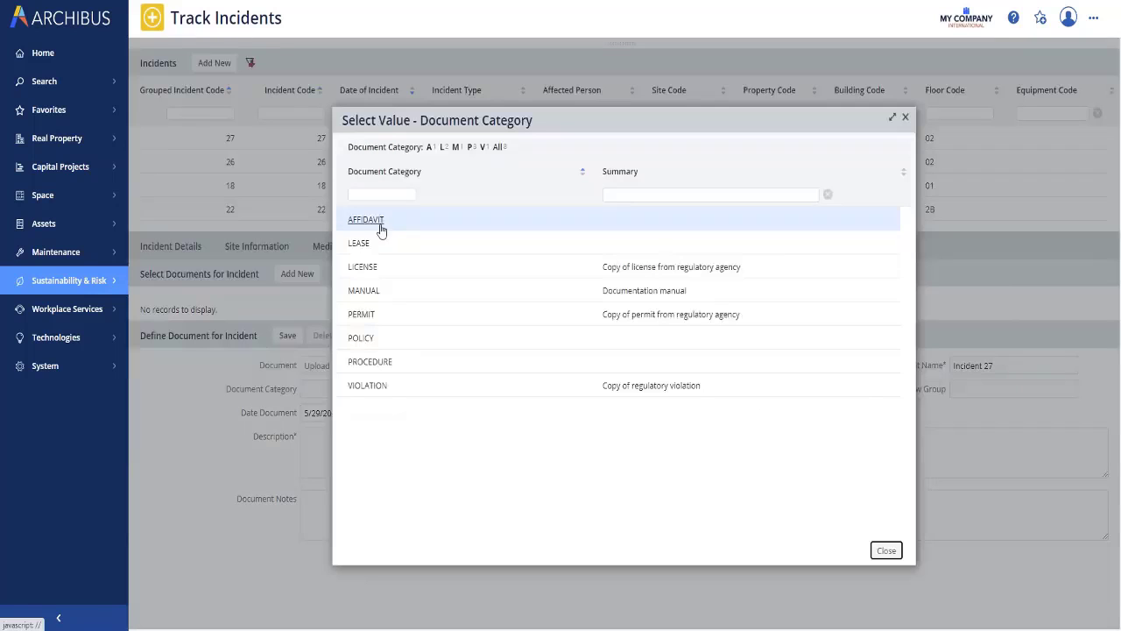
{"action": "left_click", "coordinate": [369, 360]}
{"action": "left_click", "coordinate": [290, 341]}
{"action": "type", "text": "Procedure"}
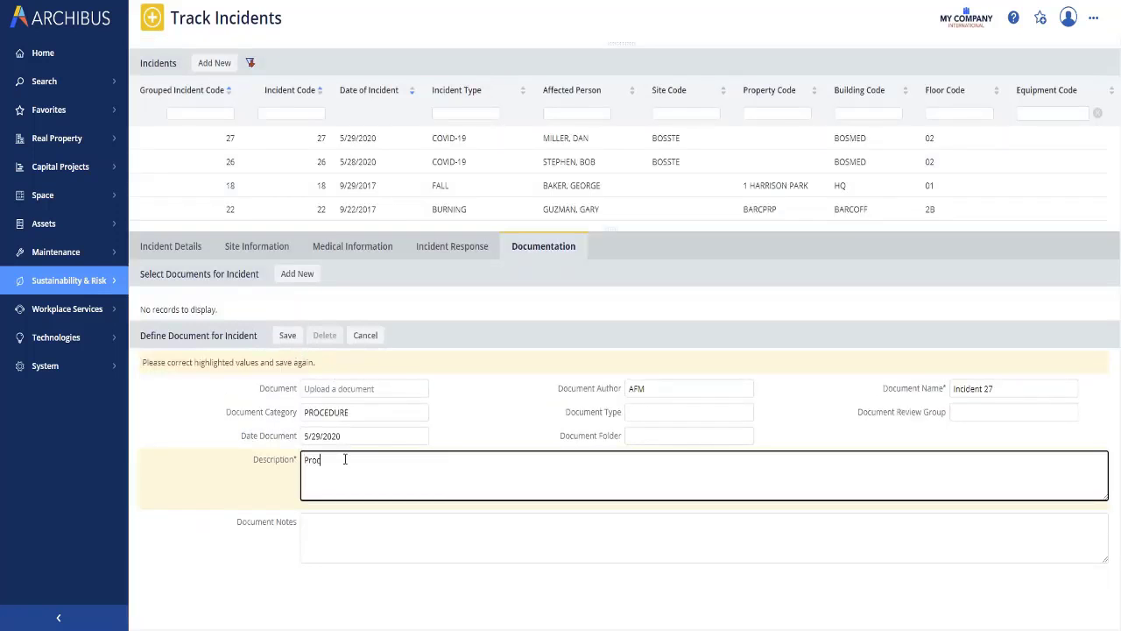
{"action": "left_click", "coordinate": [288, 341]}
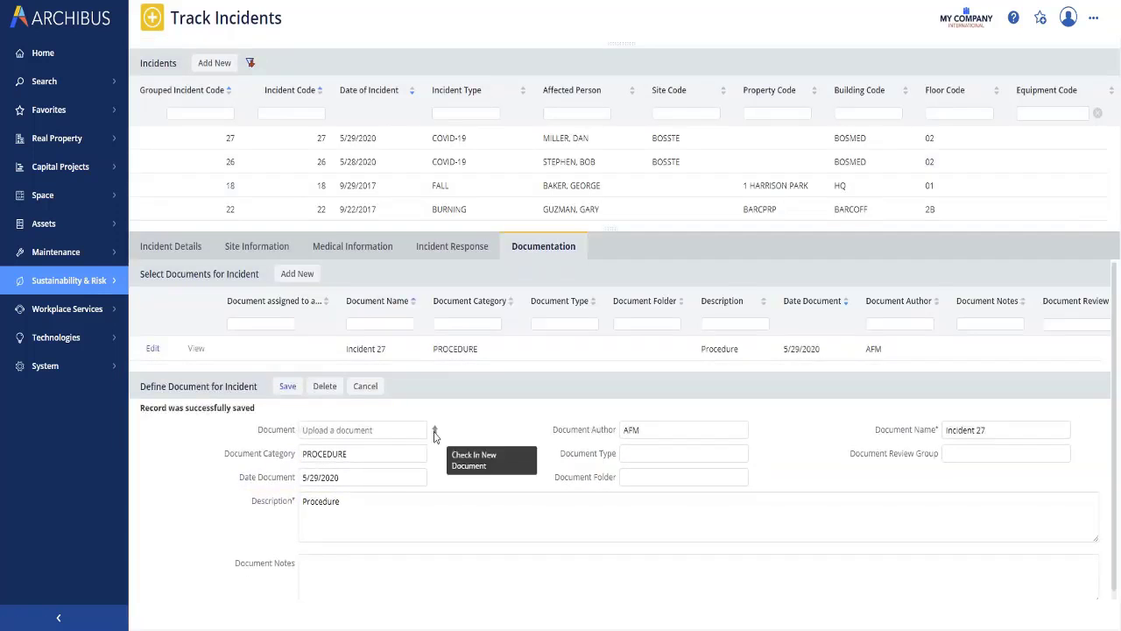
Check in the file Visio-WorkFlow.pdf as the document of the incident's documentation record.
{"action": "left_click", "coordinate": [434, 431]}
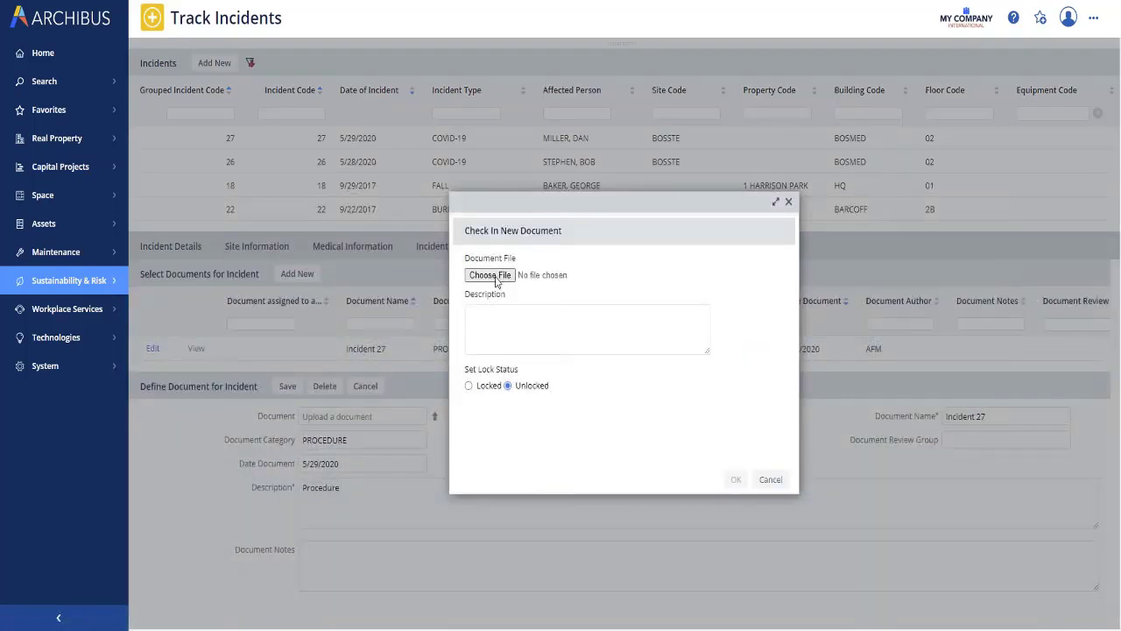
{"action": "left_click", "coordinate": [490, 275]}
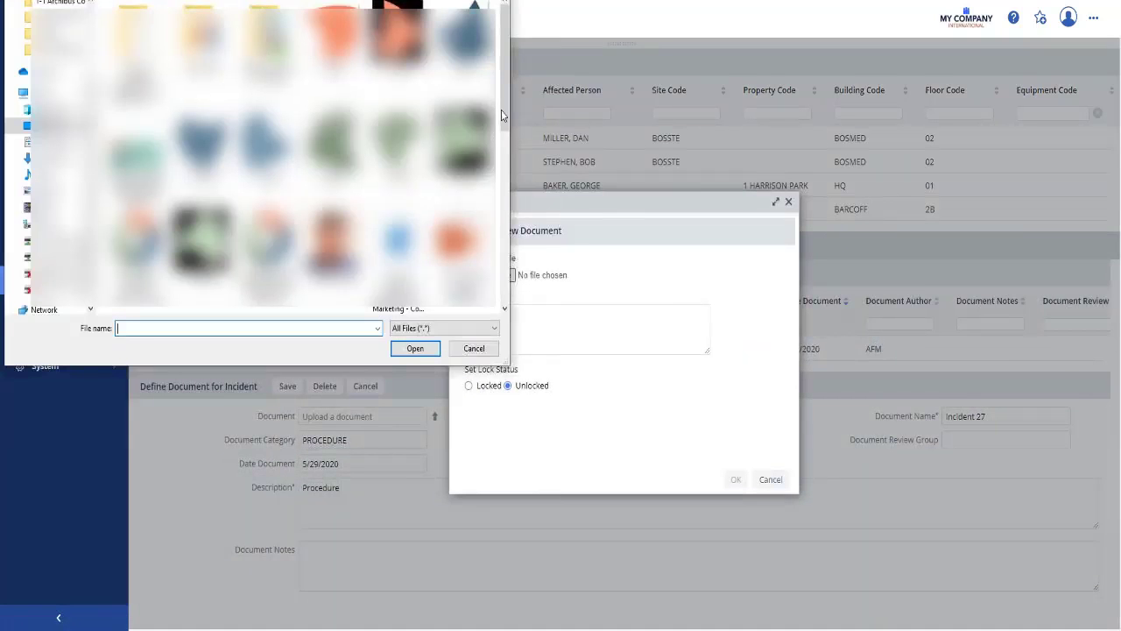
{"action": "scroll", "coordinate": [502, 105], "scroll_direction": "down", "scroll_amount": 5}
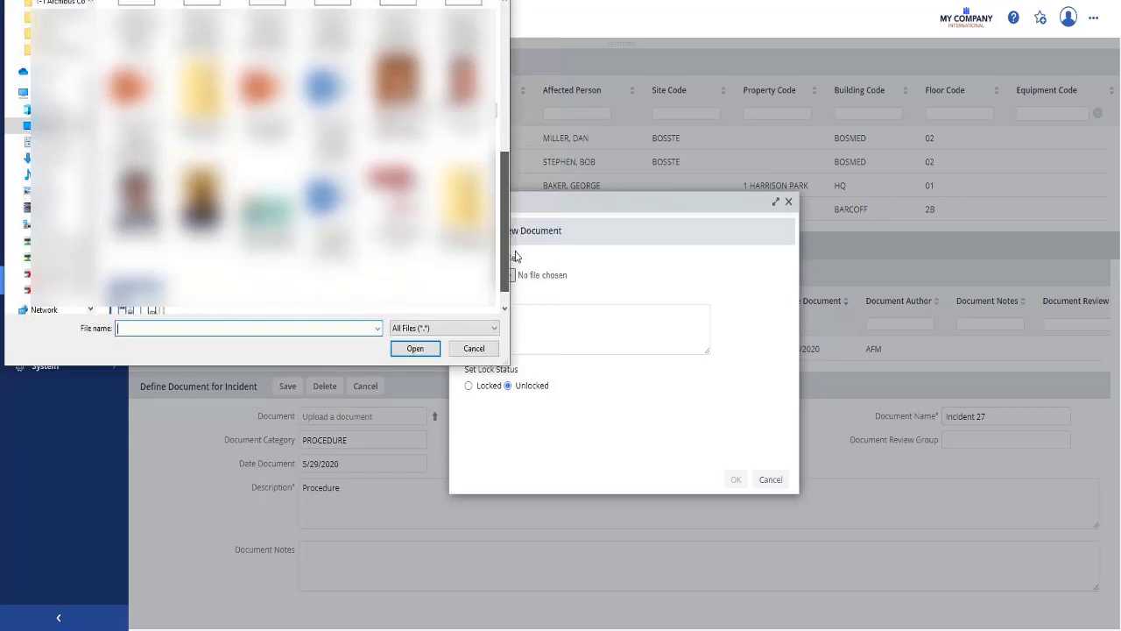
{"action": "double_click", "coordinate": [396, 215]}
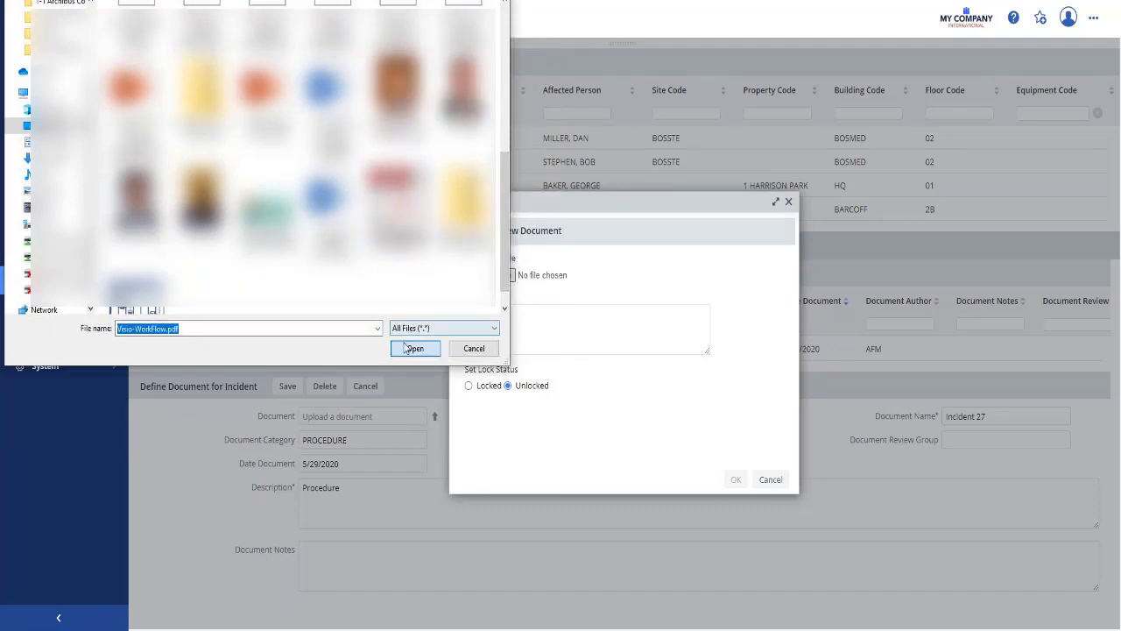
{"action": "left_click", "coordinate": [736, 479]}
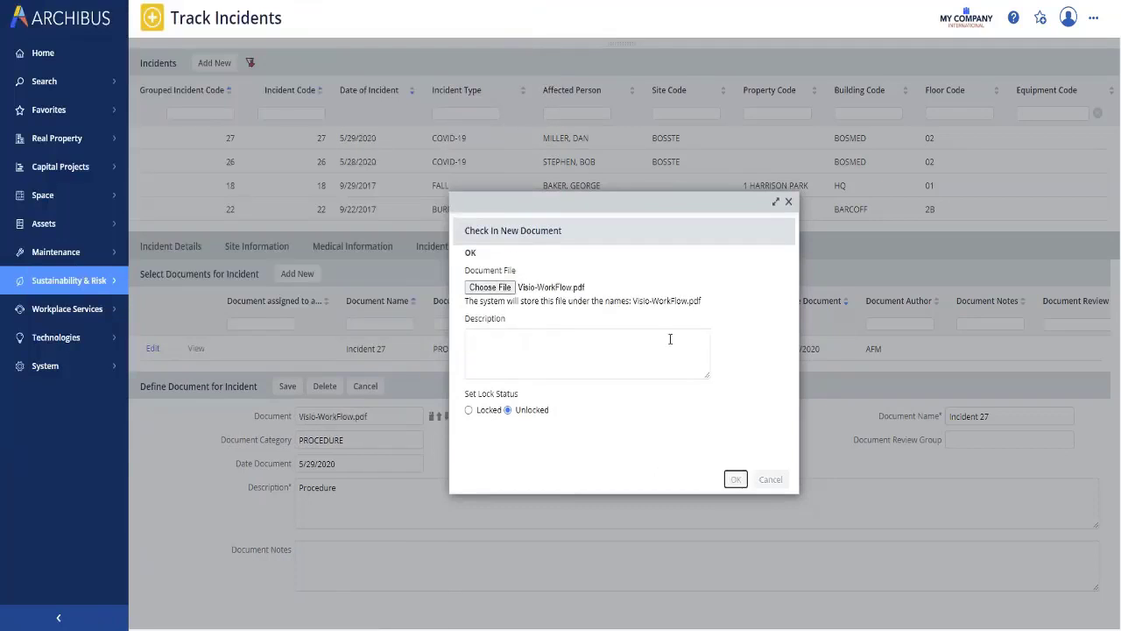